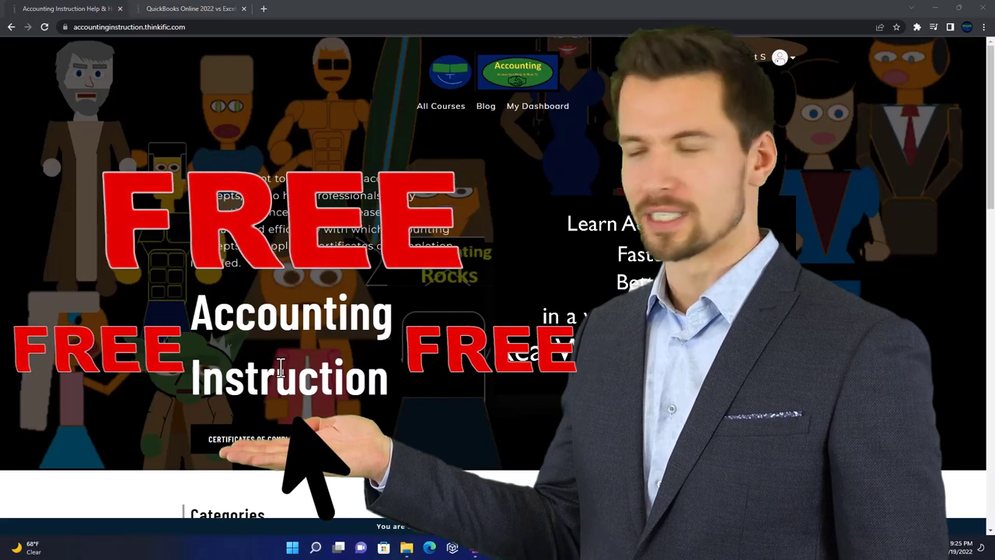
Scroll the Accounting Instruction home page down to the Finance & Books and Other Accounting Software tiles.
{"action": "scroll", "coordinate": [142, 433], "scroll_direction": "down", "scroll_amount": 6}
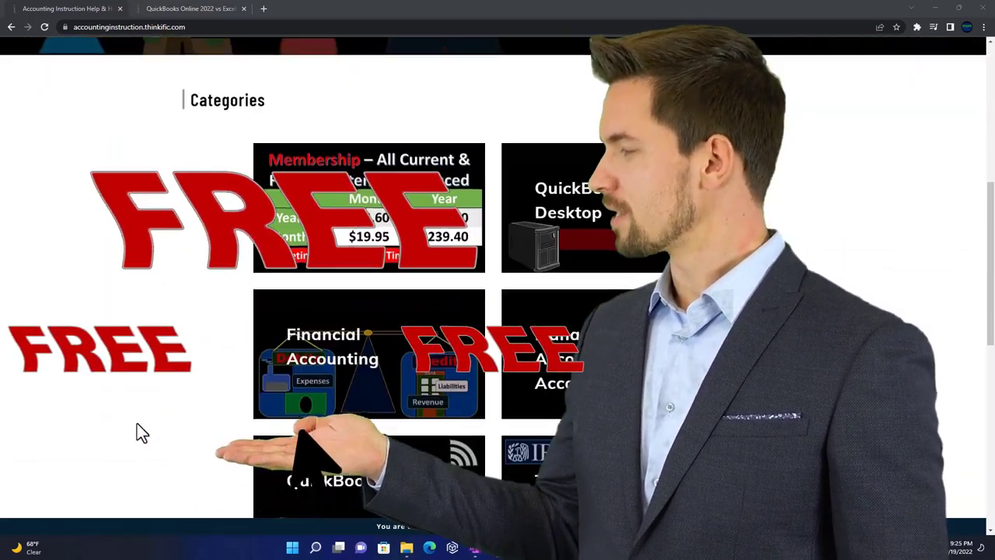
{"action": "scroll", "coordinate": [138, 426], "scroll_direction": "down", "scroll_amount": 4}
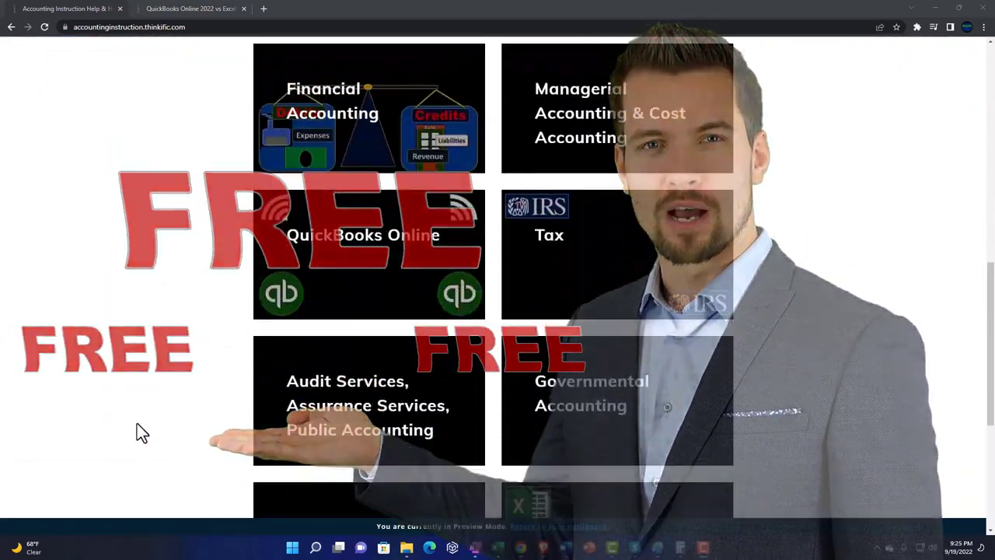
{"action": "scroll", "coordinate": [139, 432], "scroll_direction": "down", "scroll_amount": 2}
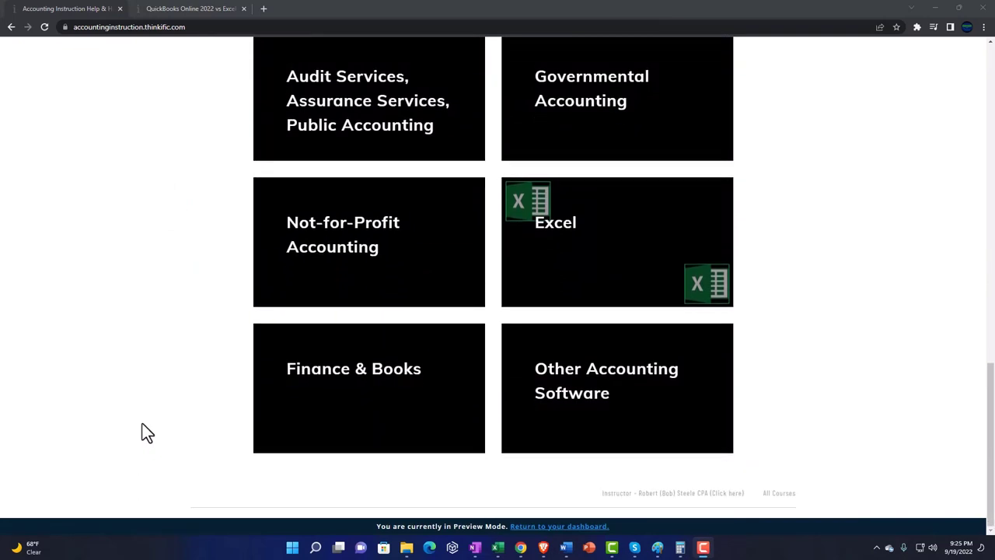
Switch to the QuickBooks Online vs Excel course and expand the OneNote - Getting Started 2022 lessons.
{"action": "left_click", "coordinate": [177, 11]}
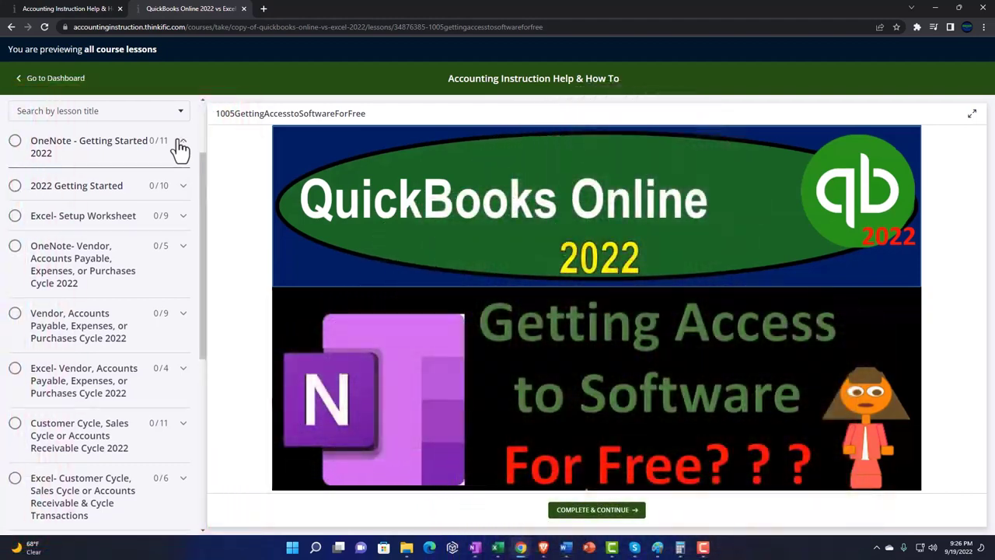
{"action": "left_click", "coordinate": [181, 144]}
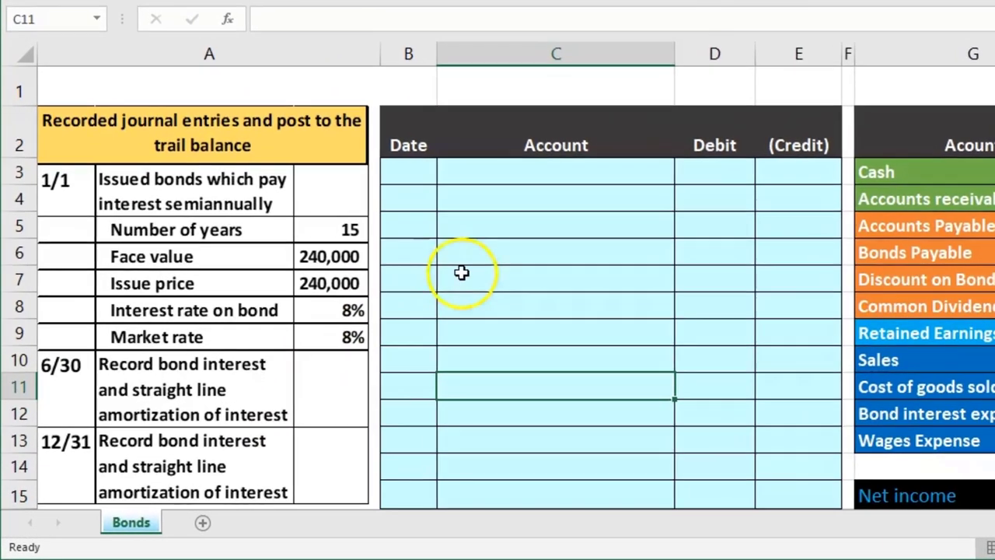
{"action": "left_click", "coordinate": [419, 302]}
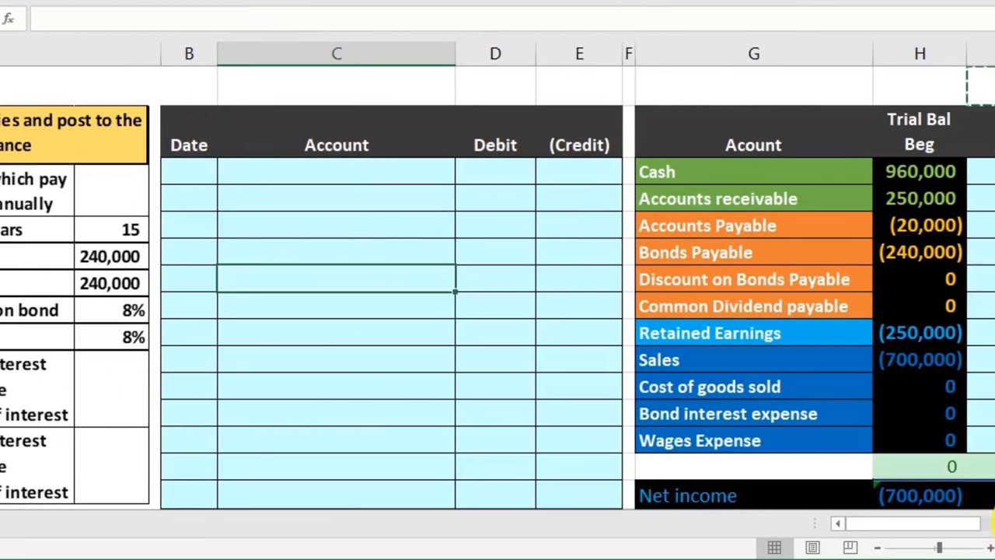
{"action": "left_click", "coordinate": [969, 525]}
{"action": "left_click", "coordinate": [969, 525]}
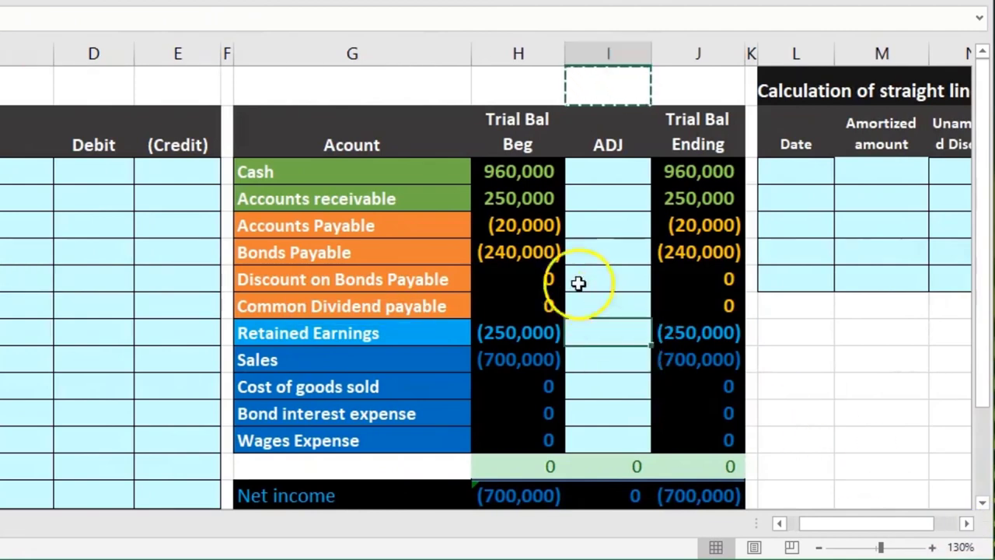
{"action": "left_click_drag", "start_coordinate": [409, 174], "coordinate": [393, 432]}
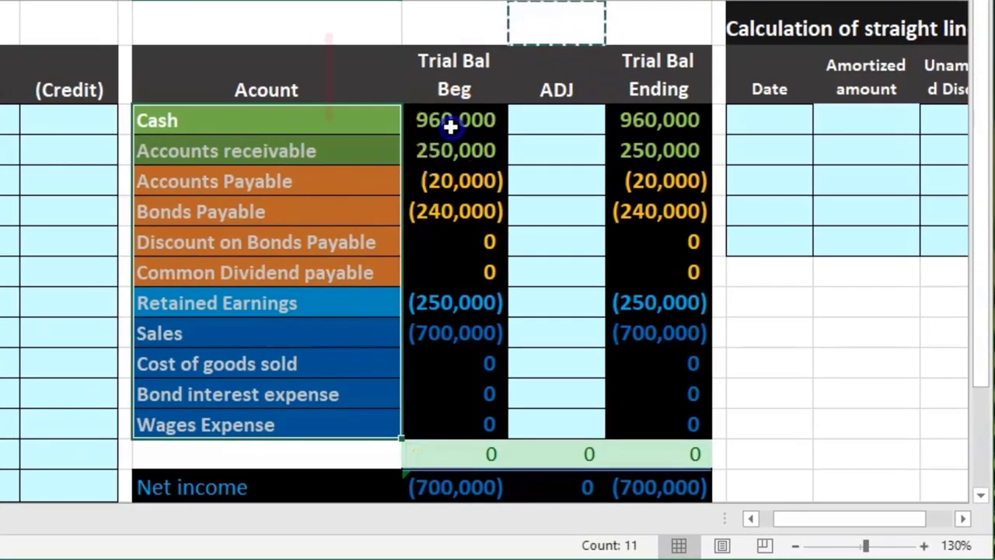
{"action": "left_click_drag", "start_coordinate": [451, 127], "coordinate": [434, 216]}
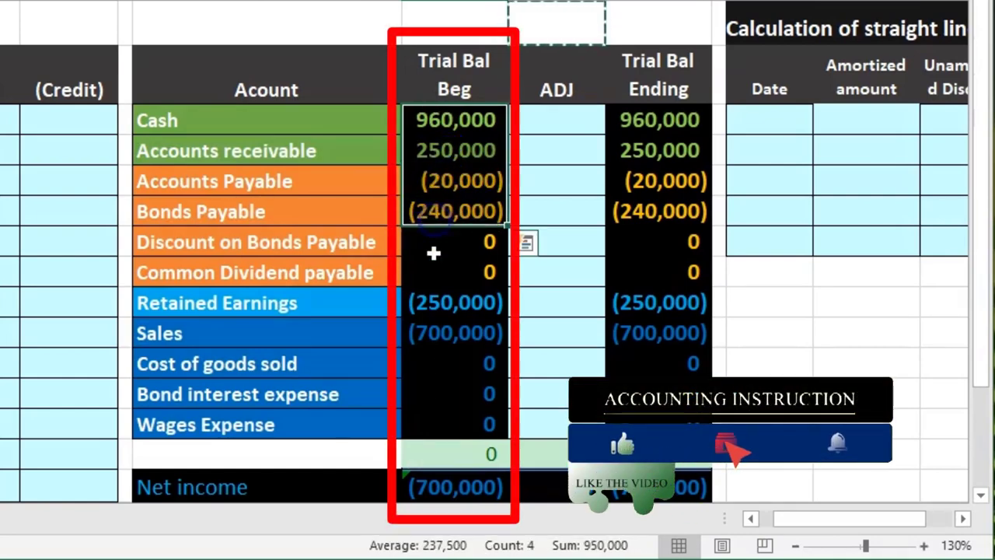
{"action": "left_click", "coordinate": [451, 447]}
{"action": "key", "text": "alt+equal"}
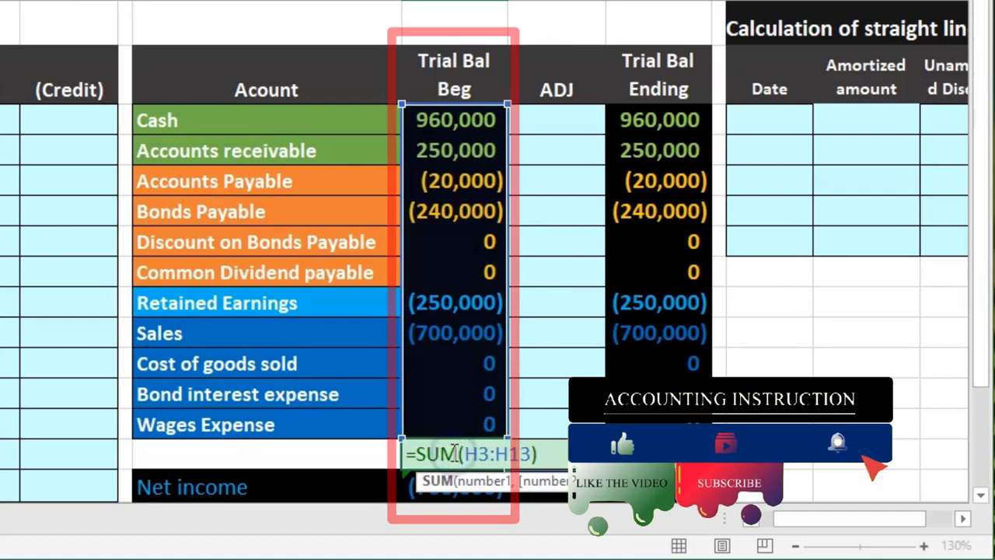
{"action": "key", "text": "Return"}
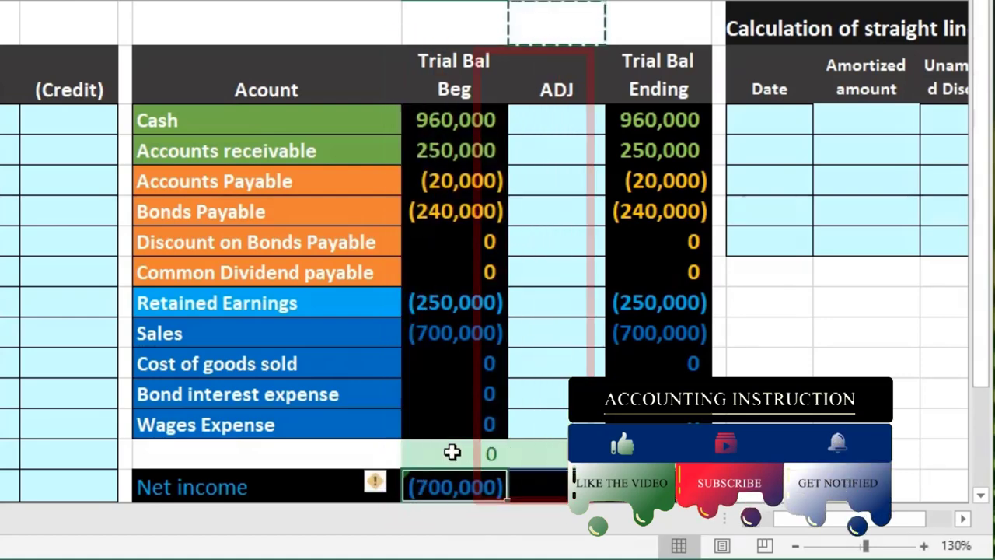
{"action": "left_click", "coordinate": [455, 467]}
{"action": "key", "text": "alt+equal"}
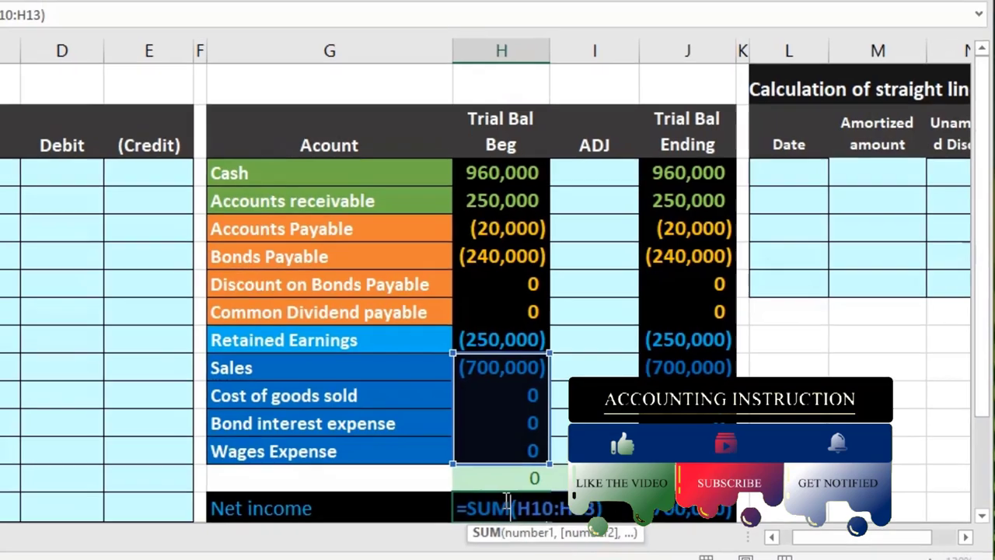
{"action": "key", "text": "Return"}
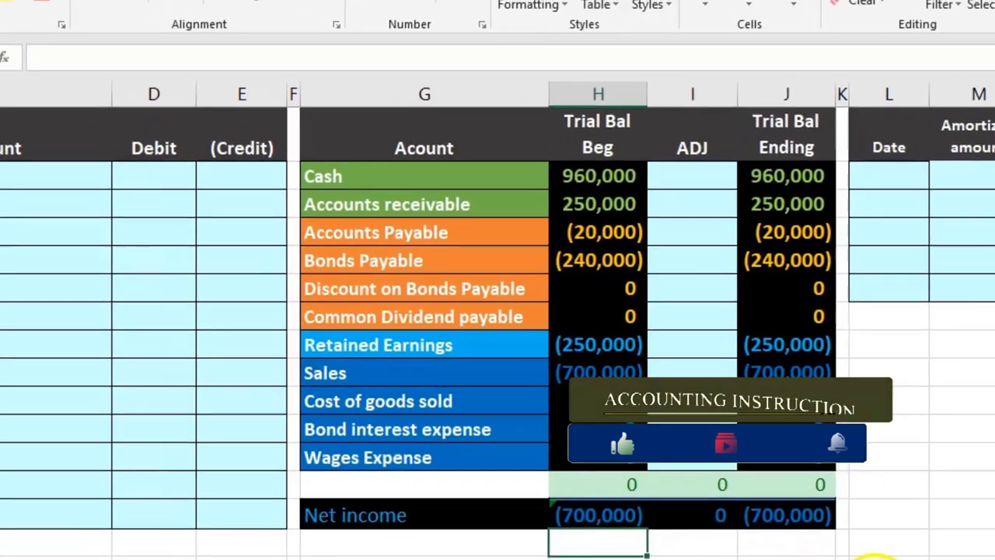
{"action": "left_click_drag", "start_coordinate": [855, 539], "coordinate": [793, 539]}
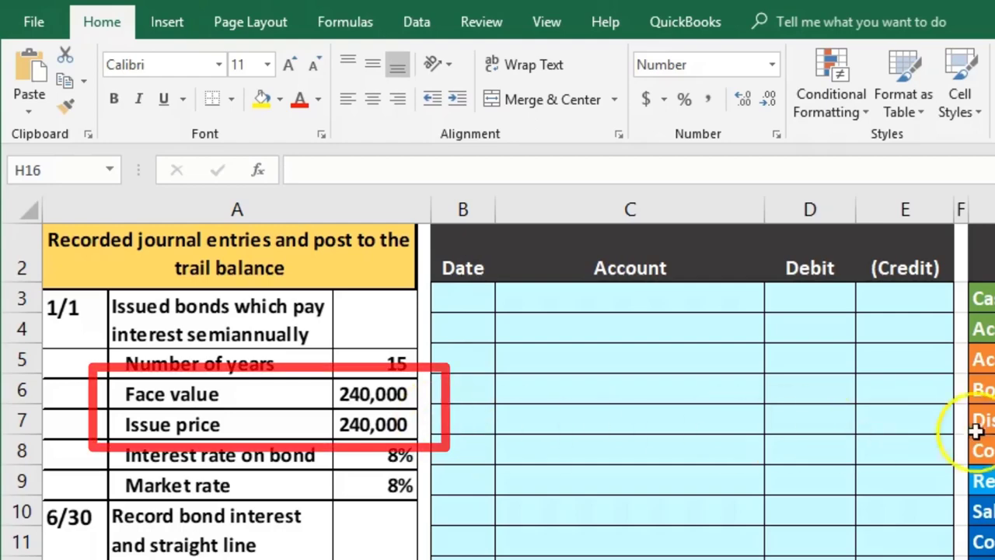
{"action": "left_click", "coordinate": [991, 394]}
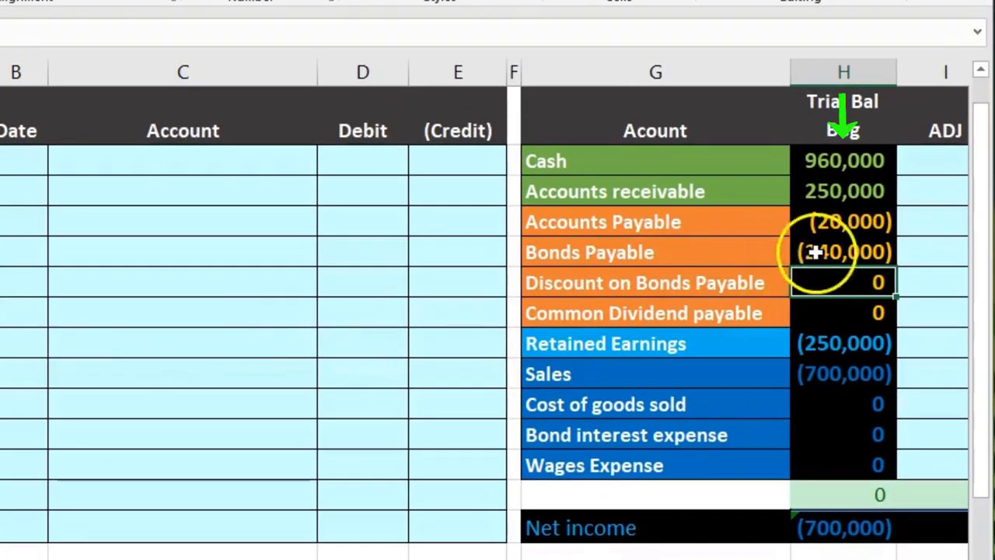
{"action": "left_click", "coordinate": [814, 251]}
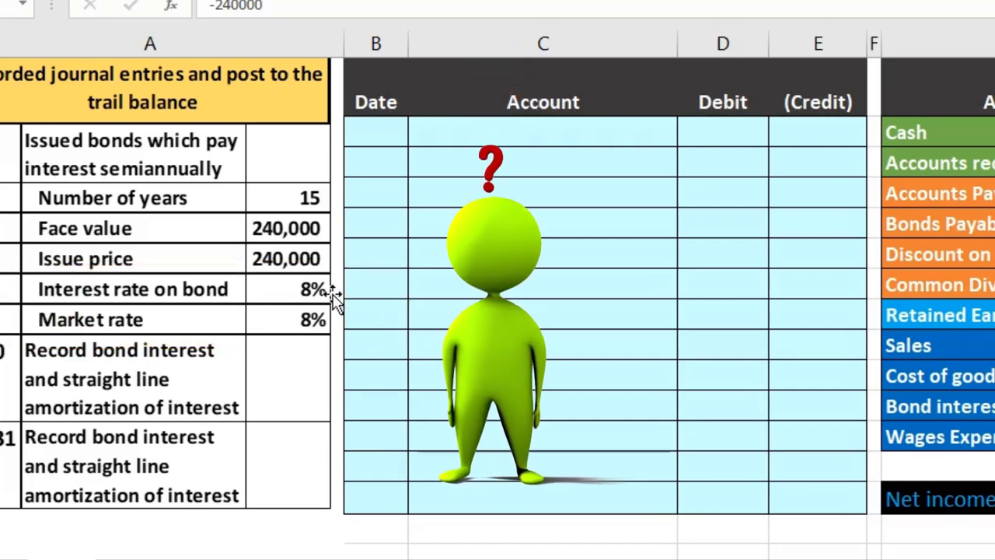
{"action": "left_click", "coordinate": [391, 142]}
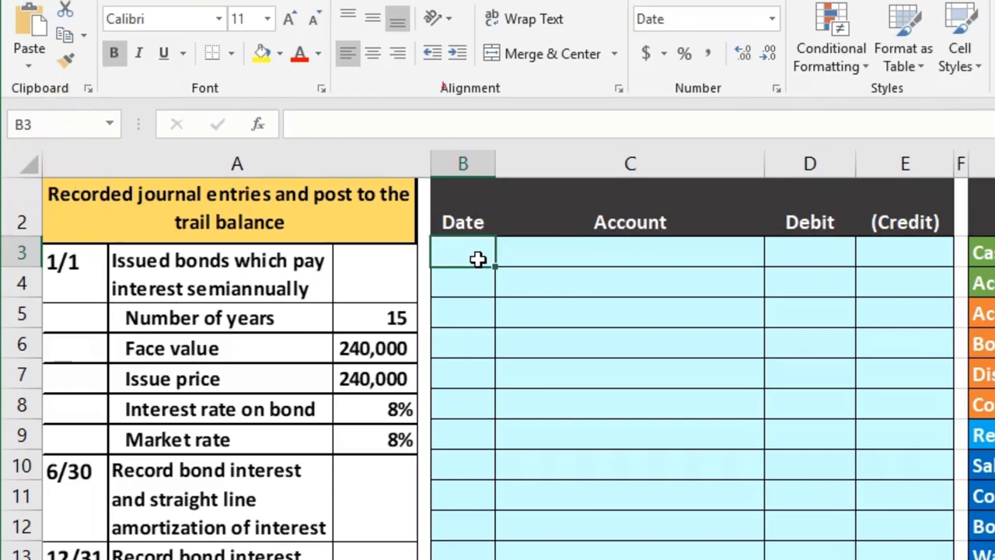
Enter the date 6/30 on the first journal entry line in B3.
{"action": "type", "text": "6/30"}
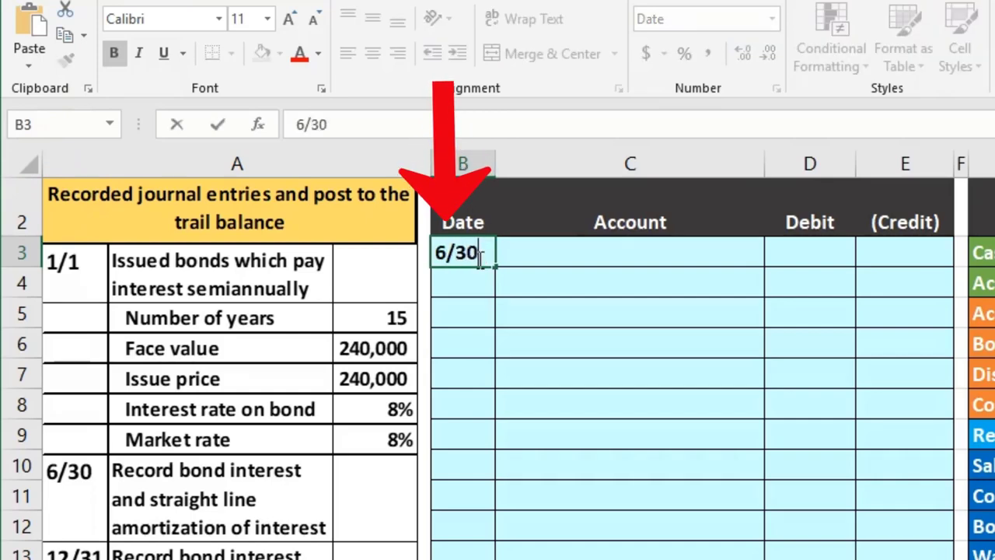
{"action": "key", "text": "Return"}
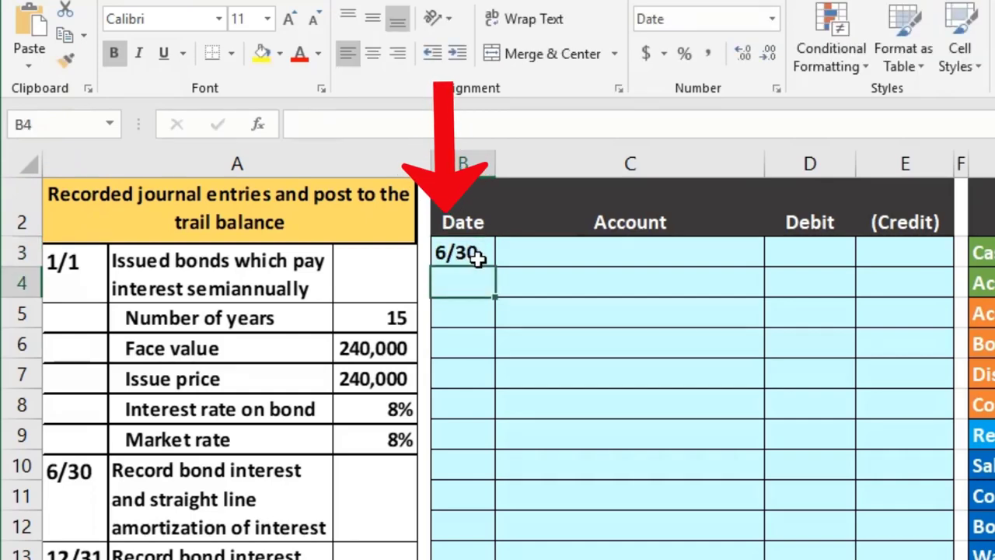
{"action": "key", "text": "Up"}
{"action": "key", "text": "Right"}
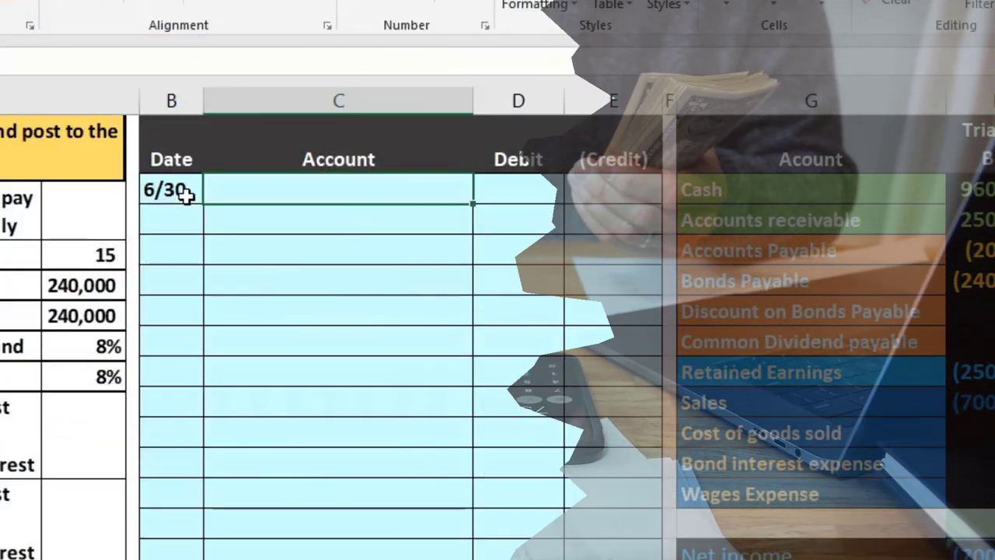
Copy Cash from the trial balance and paste it as a value into the Account cell C4.
{"action": "left_click", "coordinate": [750, 189]}
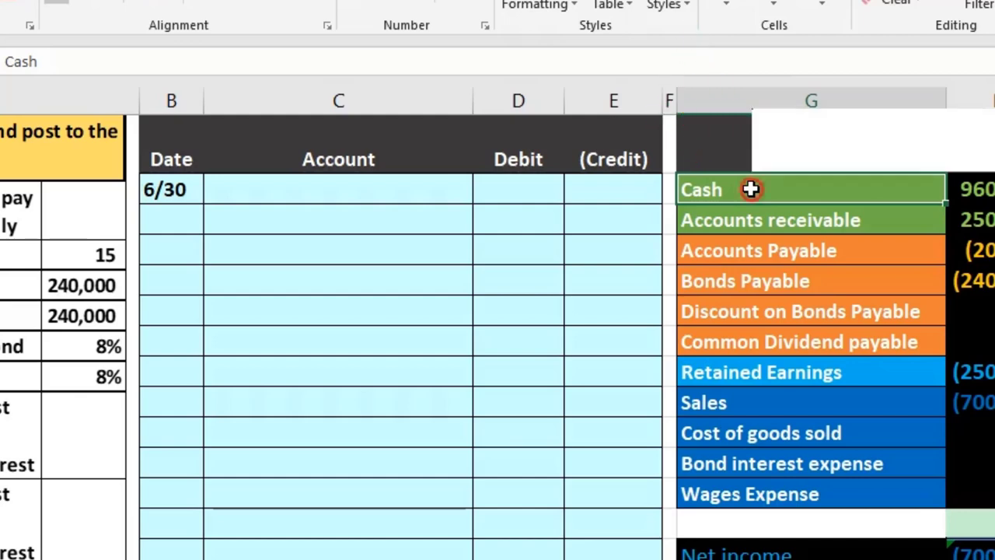
{"action": "right_click", "coordinate": [750, 189]}
{"action": "left_click", "coordinate": [767, 169]}
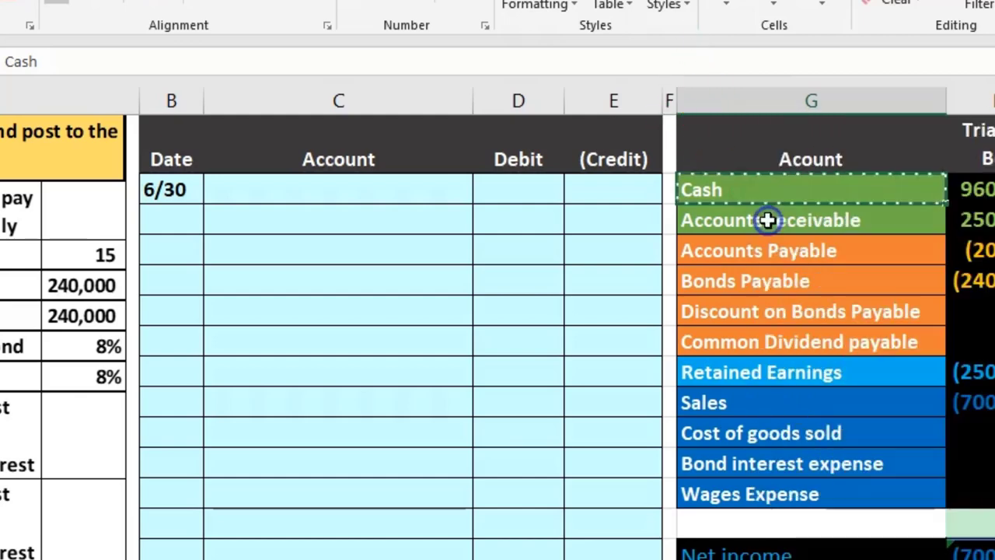
{"action": "left_click", "coordinate": [224, 212]}
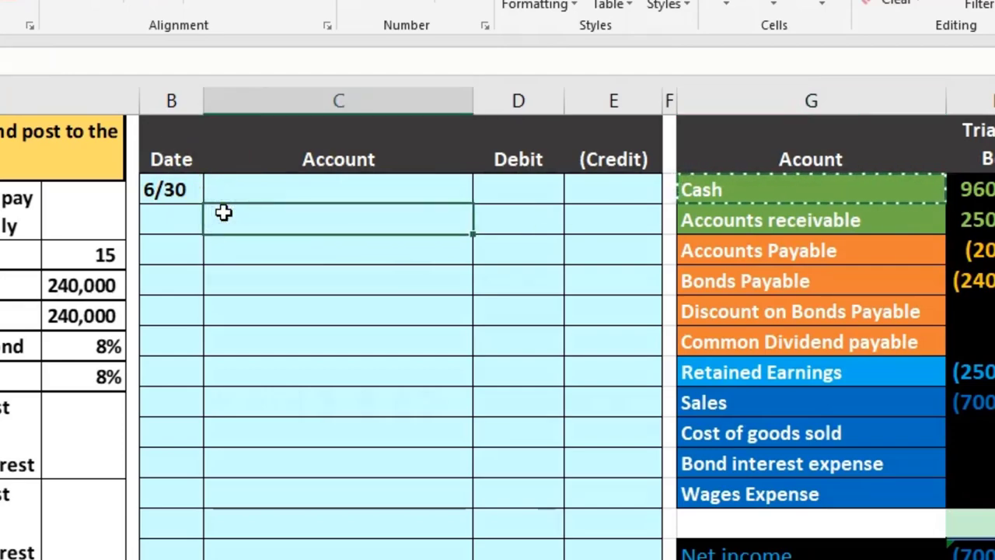
{"action": "right_click", "coordinate": [223, 212]}
{"action": "left_click", "coordinate": [306, 310]}
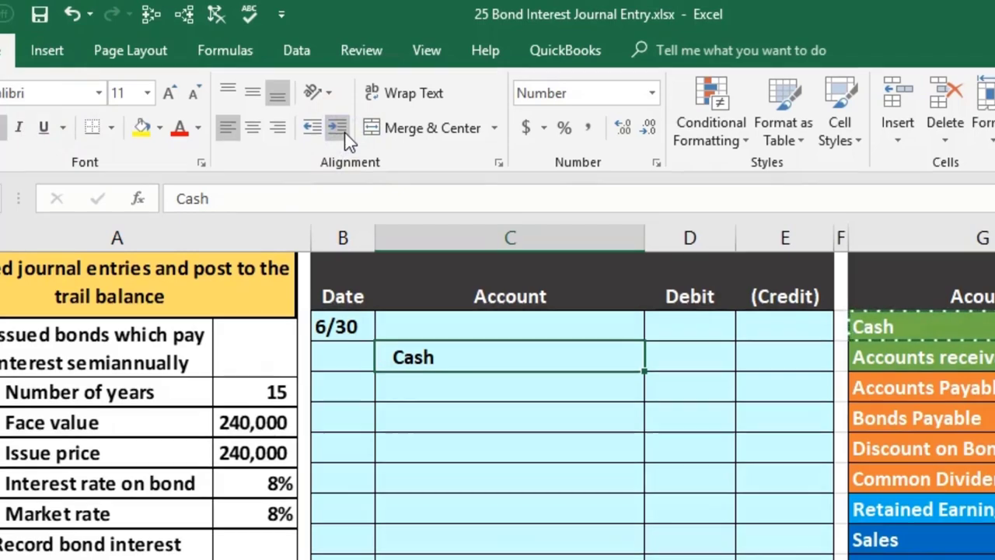
Open Calculator beside the bond details and compute 19,200 annual interest, halved to 9,600.
{"action": "key", "text": "XF86Calculator"}
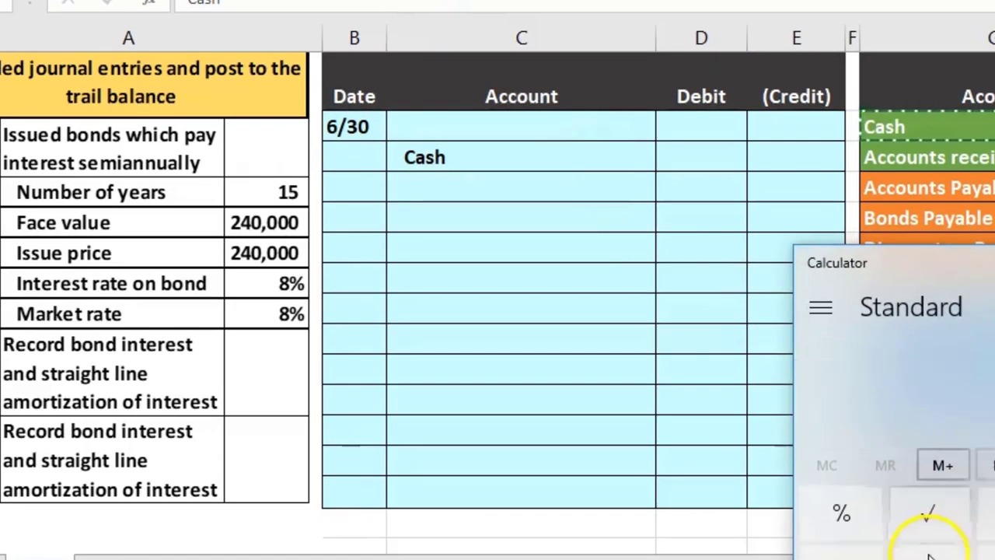
{"action": "left_click_drag", "start_coordinate": [909, 264], "coordinate": [668, 155]}
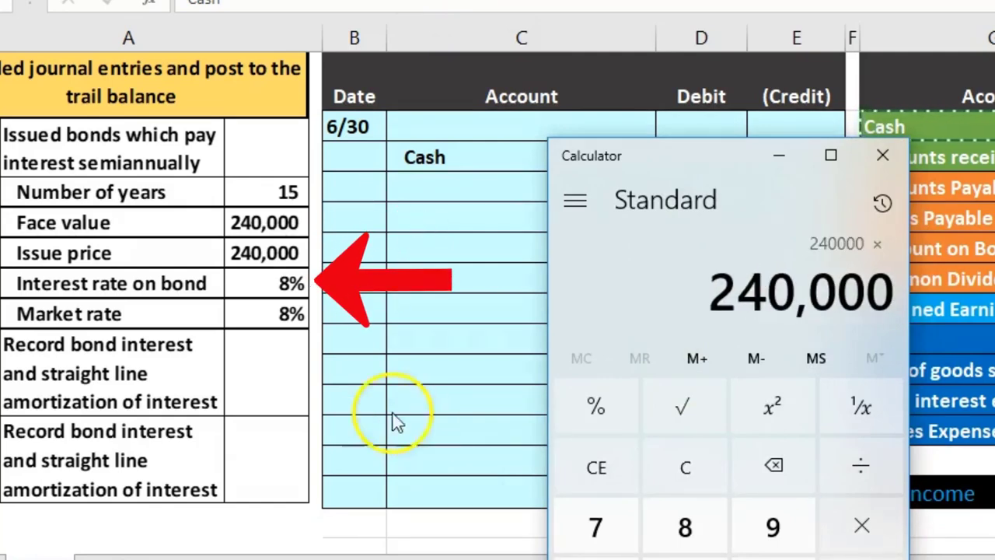
{"action": "type", "text": ".08"}
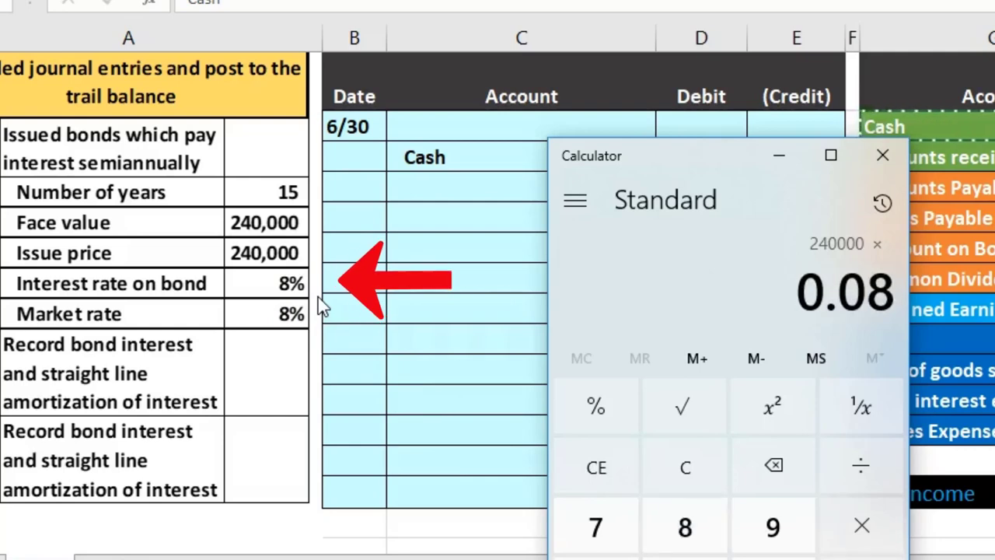
{"action": "key", "text": "Return"}
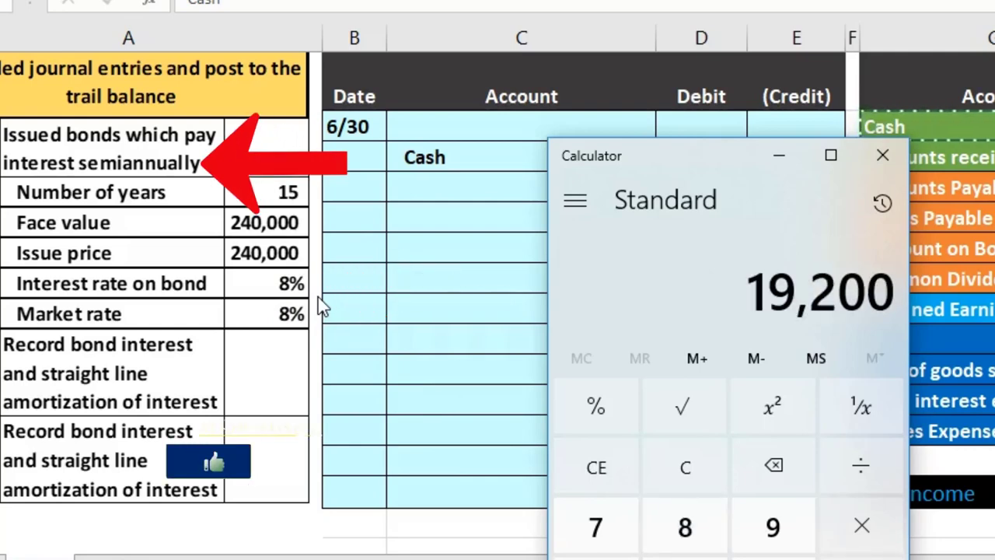
{"action": "key", "text": "slash"}
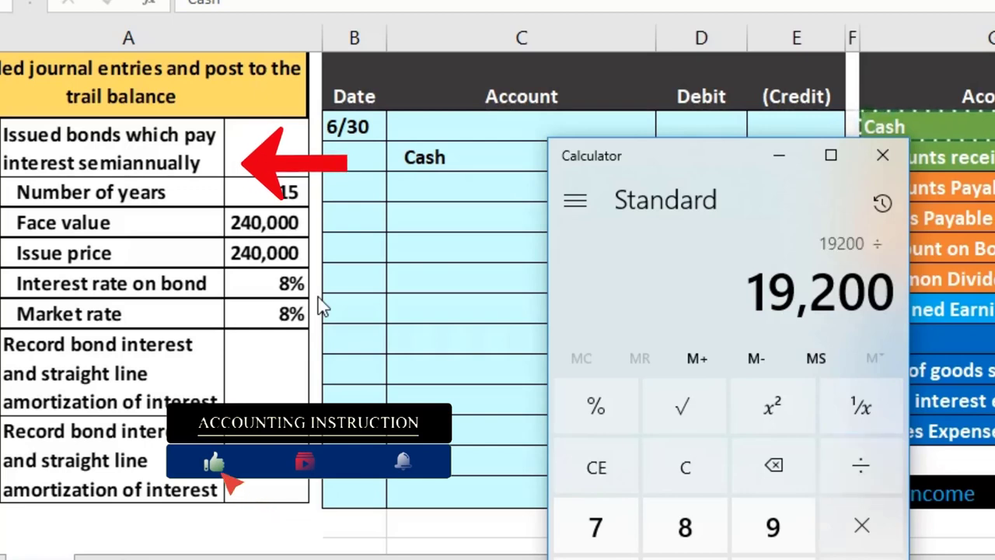
{"action": "type", "text": "2"}
{"action": "key", "text": "Return"}
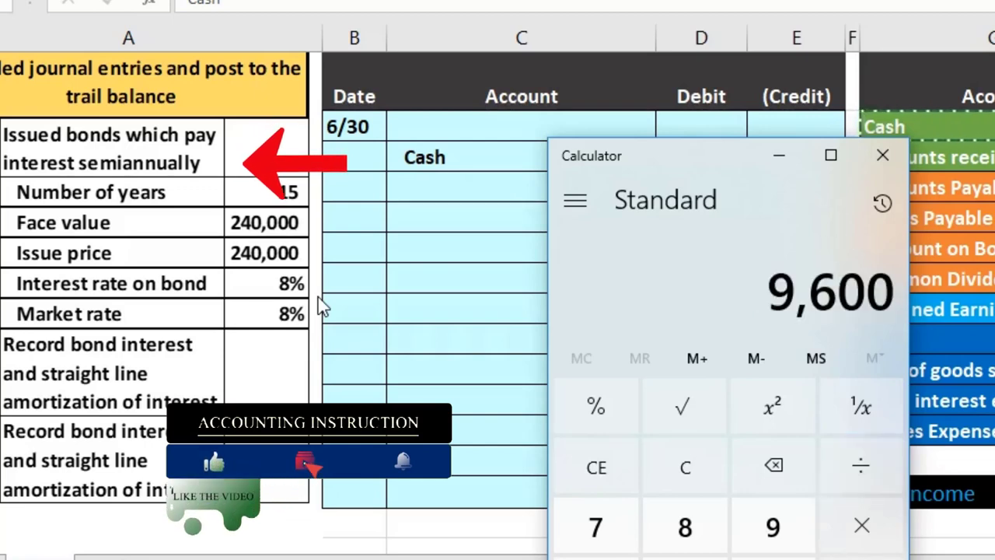
Recompute the interest as 240,000 × .08 ÷ 12 × 6, giving 9,600.
{"action": "left_click", "coordinate": [681, 471]}
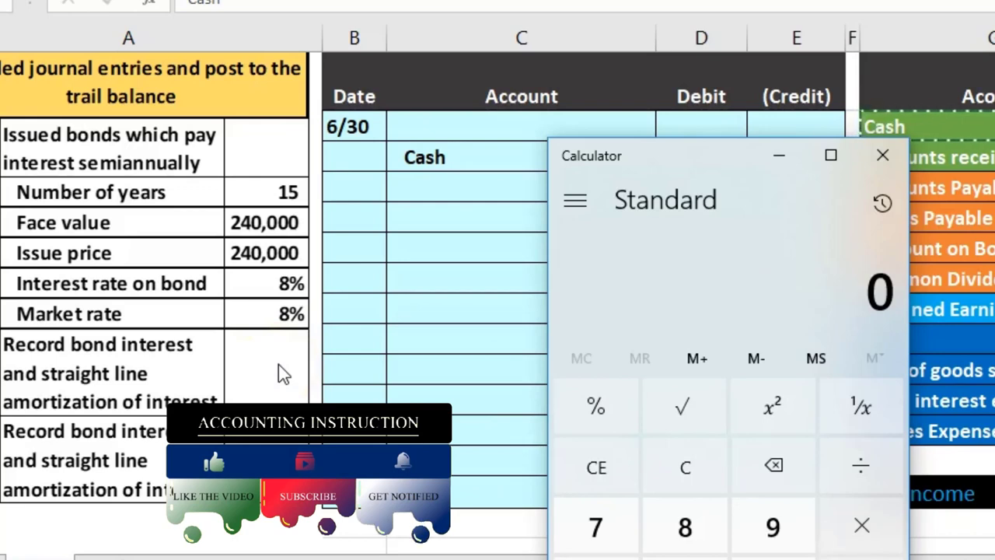
{"action": "type", "text": "240000"}
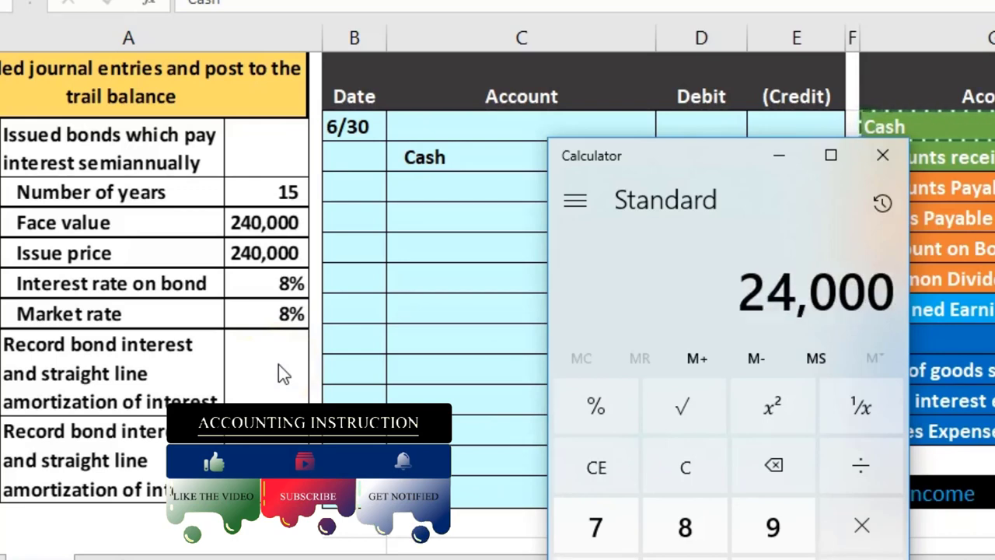
{"action": "type", "text": ".08"}
{"action": "key", "text": "Return"}
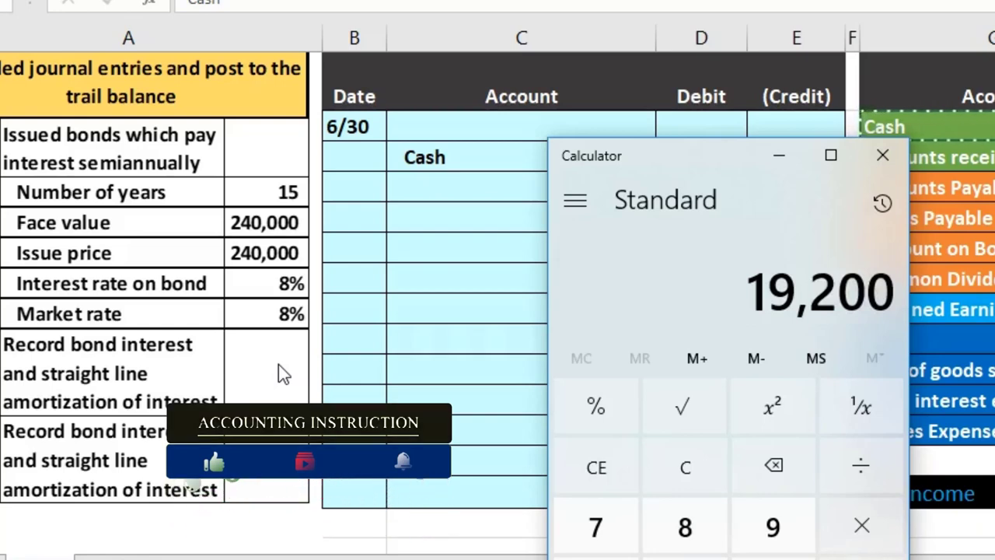
{"action": "type", "text": "/12"}
{"action": "key", "text": "Return"}
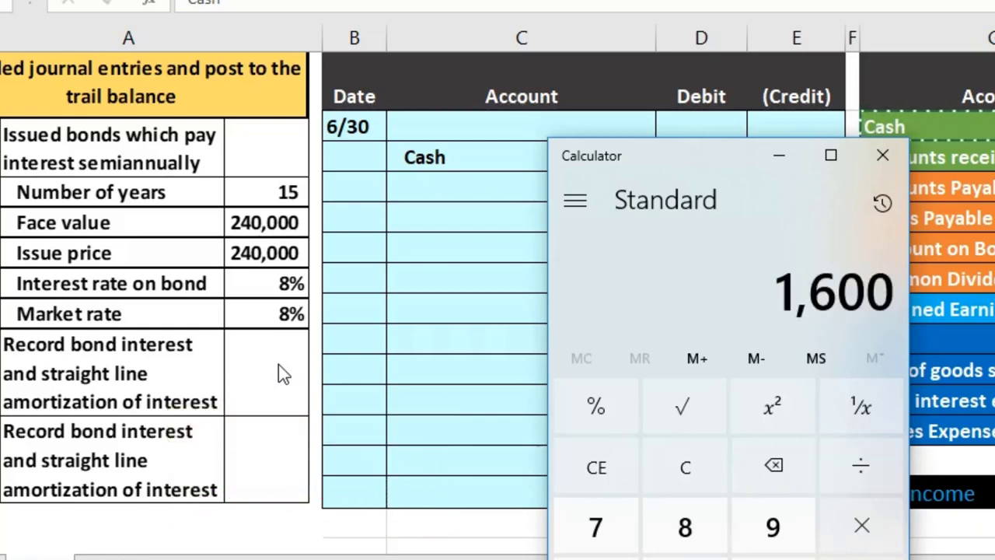
{"action": "type", "text": "*6"}
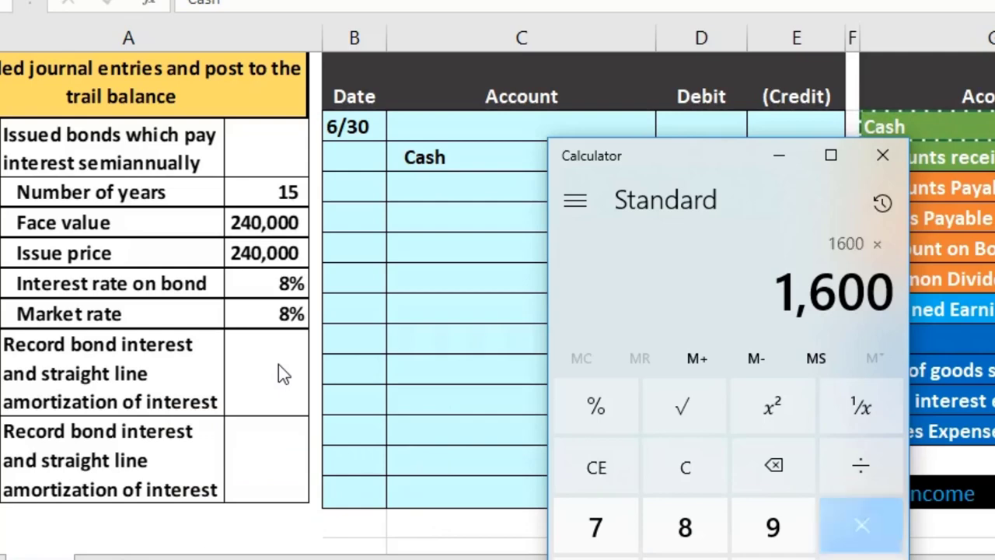
{"action": "key", "text": "Return"}
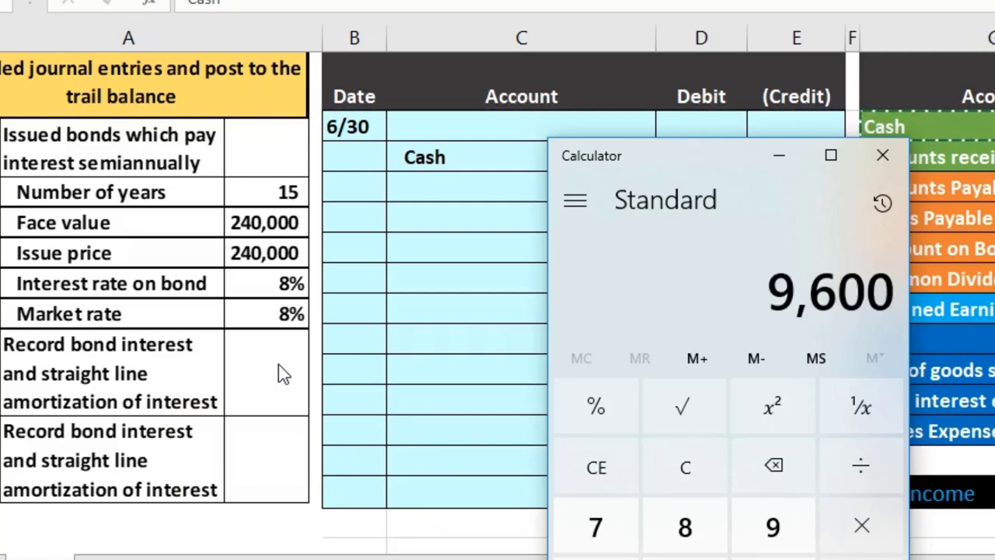
Verify again with .08 ÷ 2 × 240,000, giving 9,600.
{"action": "left_click", "coordinate": [687, 467]}
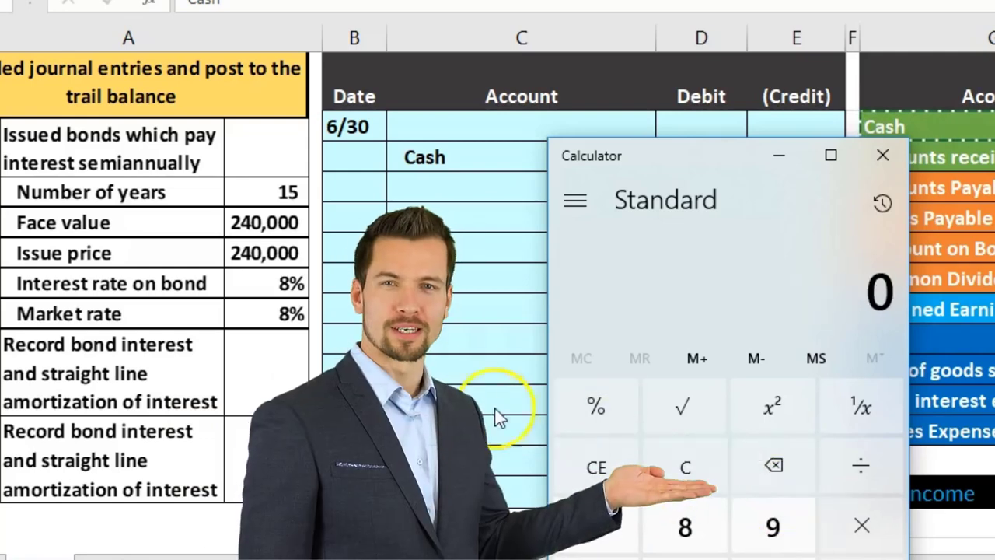
{"action": "type", "text": ".08"}
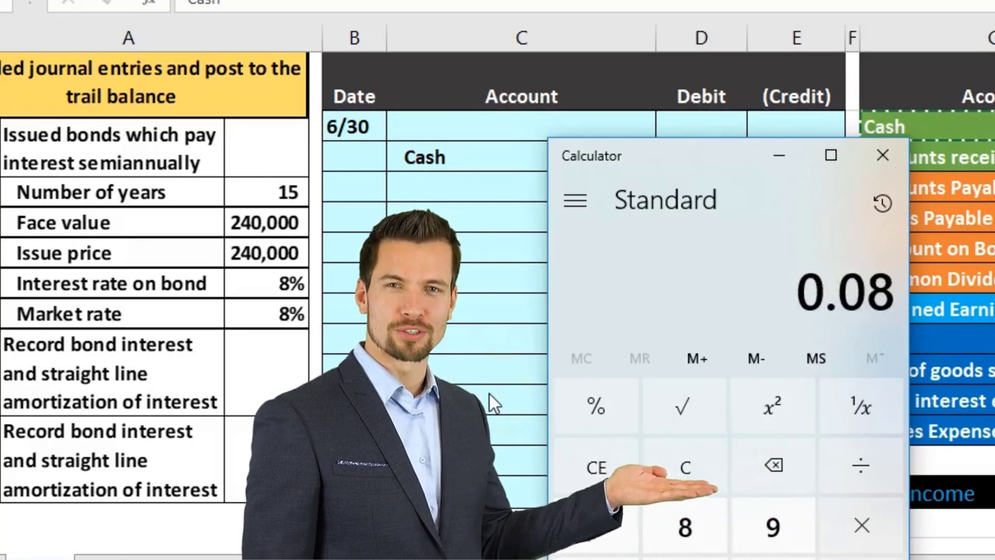
{"action": "type", "text": "/2"}
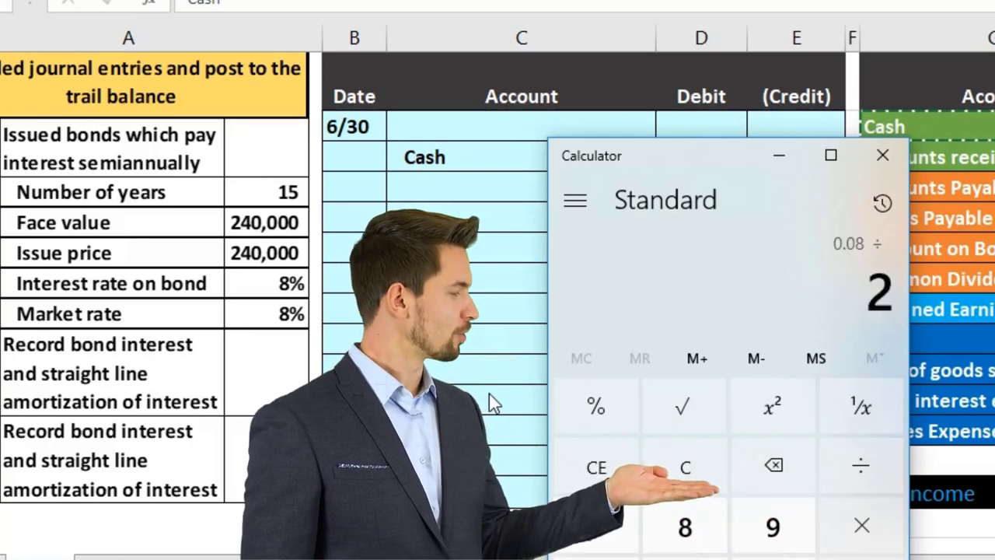
{"action": "key", "text": "Return"}
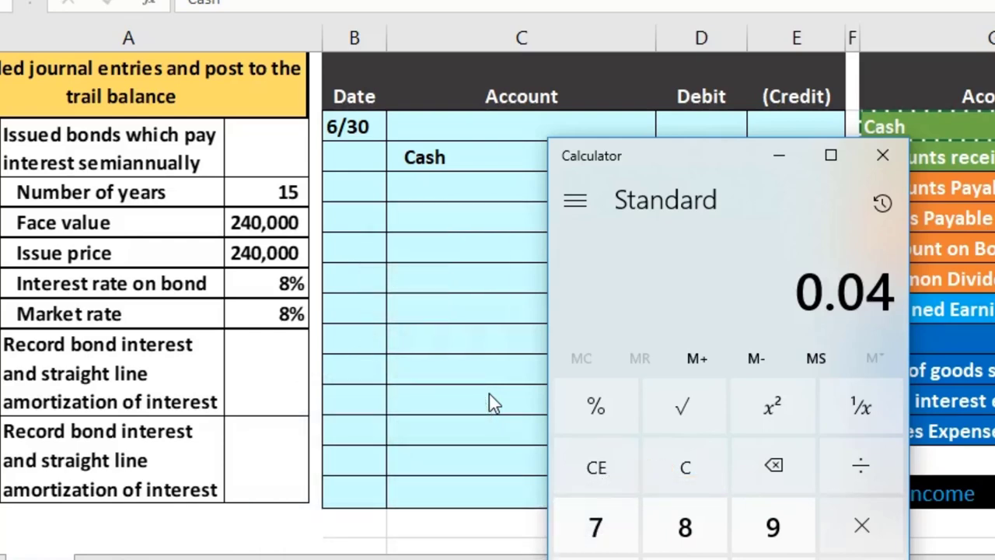
{"action": "type", "text": "*"}
{"action": "type", "text": "24"}
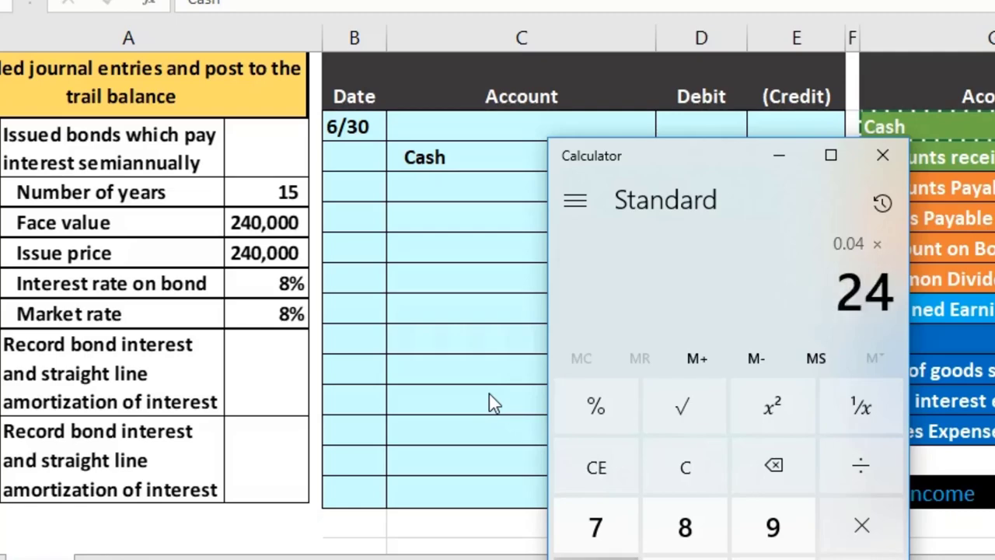
{"action": "type", "text": "0000"}
{"action": "key", "text": "Return"}
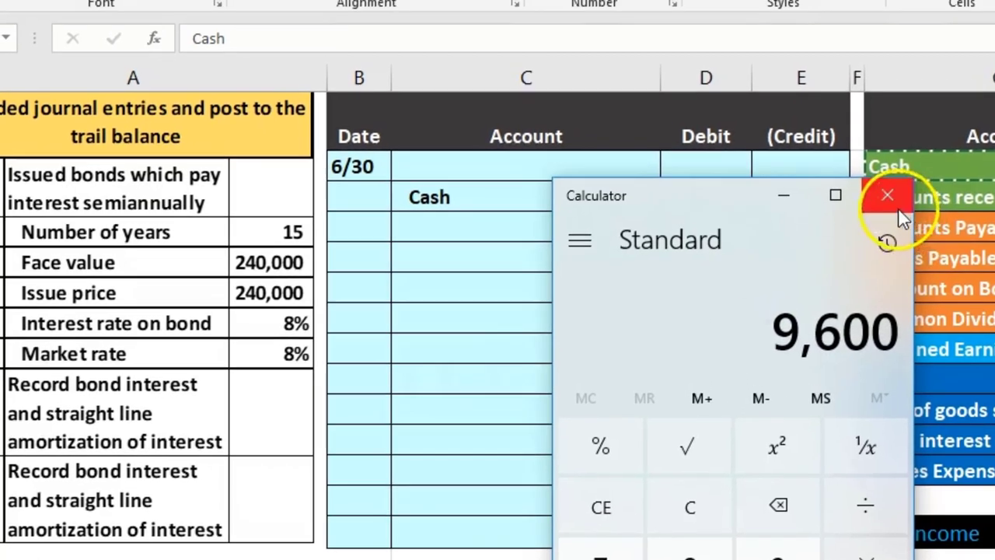
Close Calculator and credit Cash (9,600) in column E using the formula =-240000*.08/2.
{"action": "left_click", "coordinate": [882, 156]}
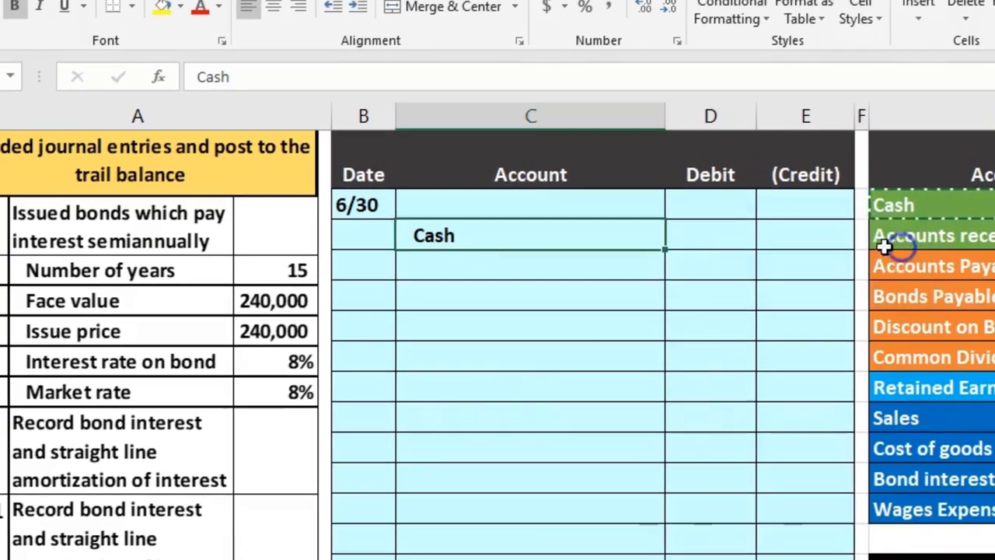
{"action": "left_click", "coordinate": [784, 234]}
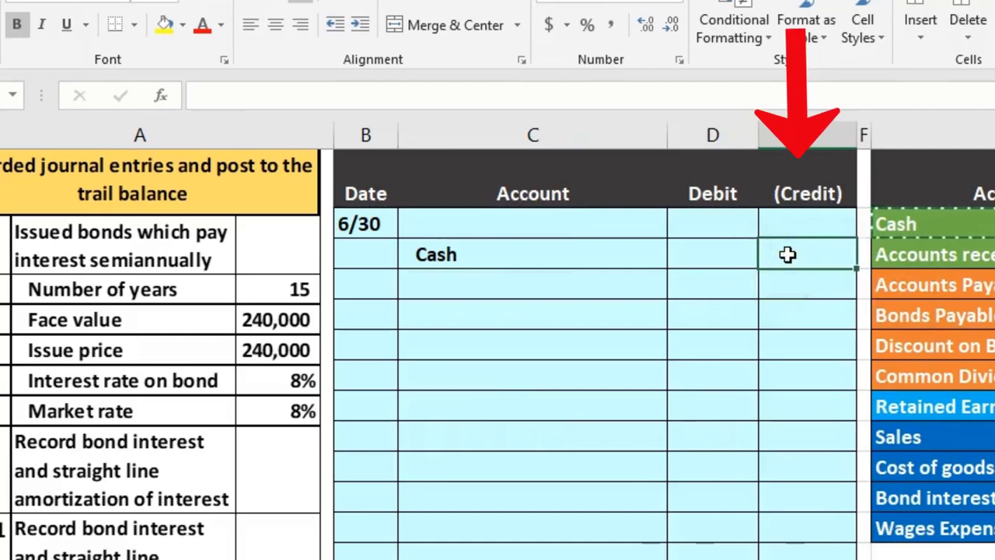
{"action": "type", "text": "-"}
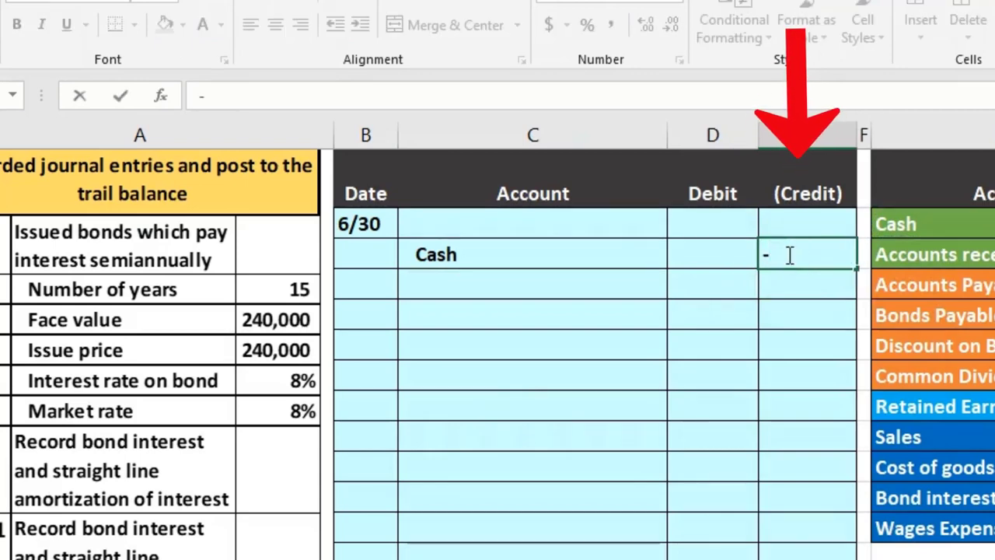
{"action": "type", "text": "240000"}
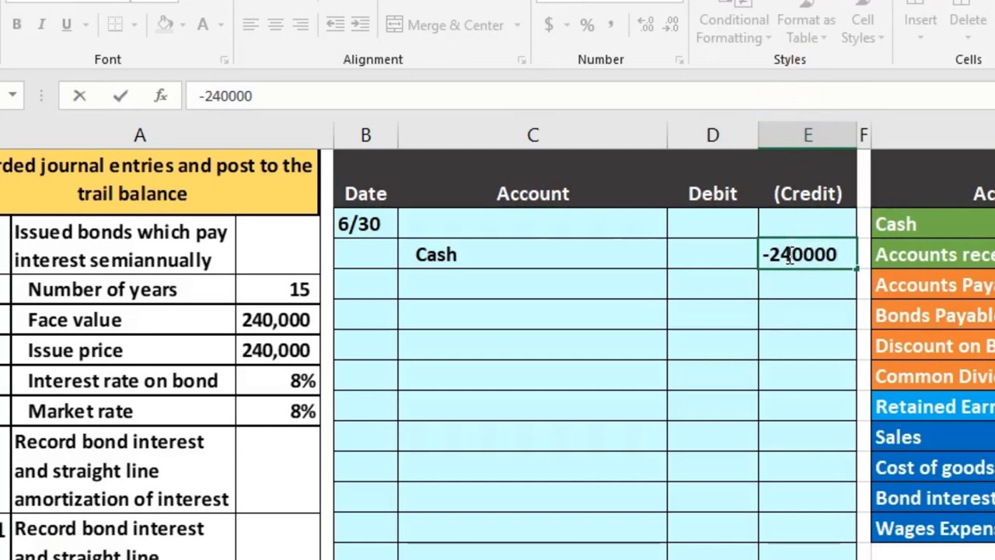
{"action": "type", "text": "*.08/2"}
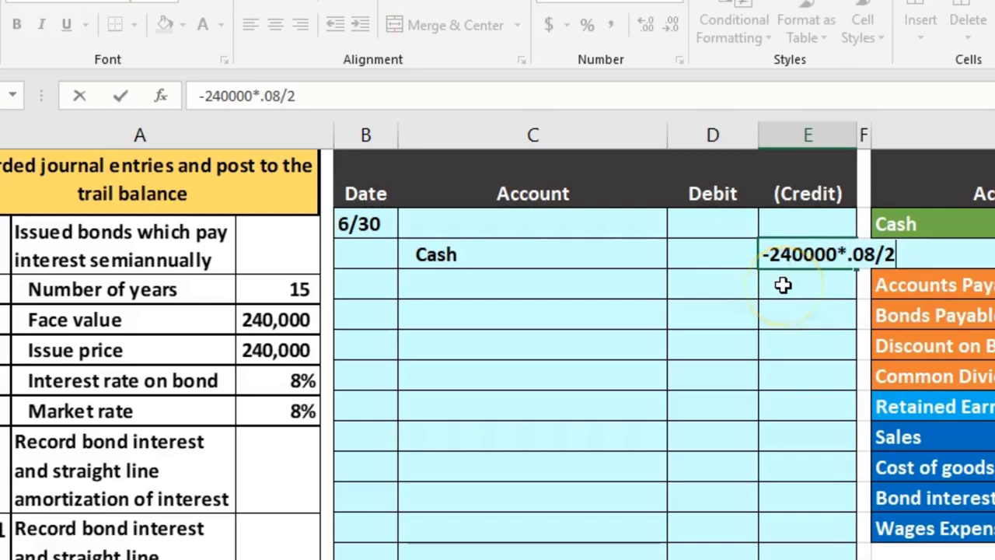
{"action": "key", "text": "Return"}
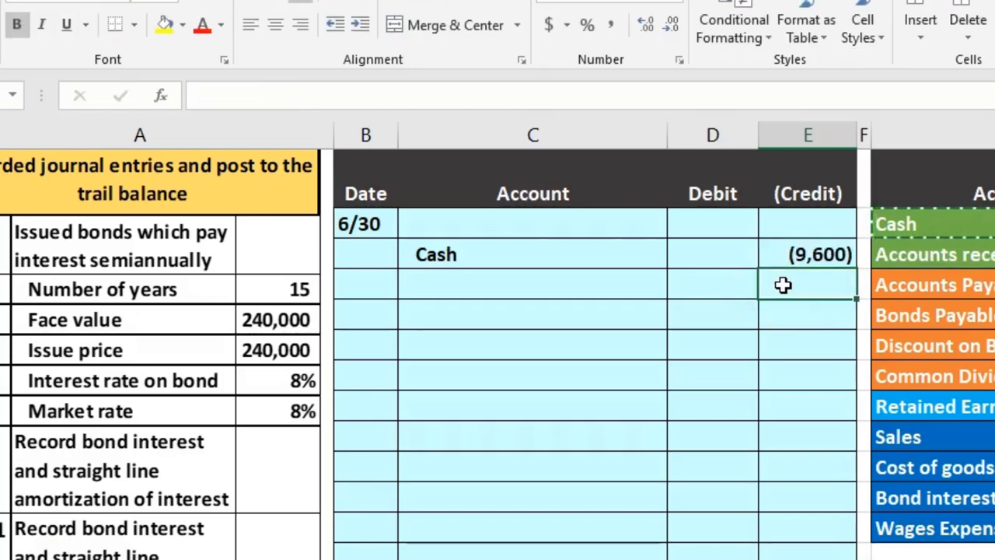
{"action": "key", "text": "Up"}
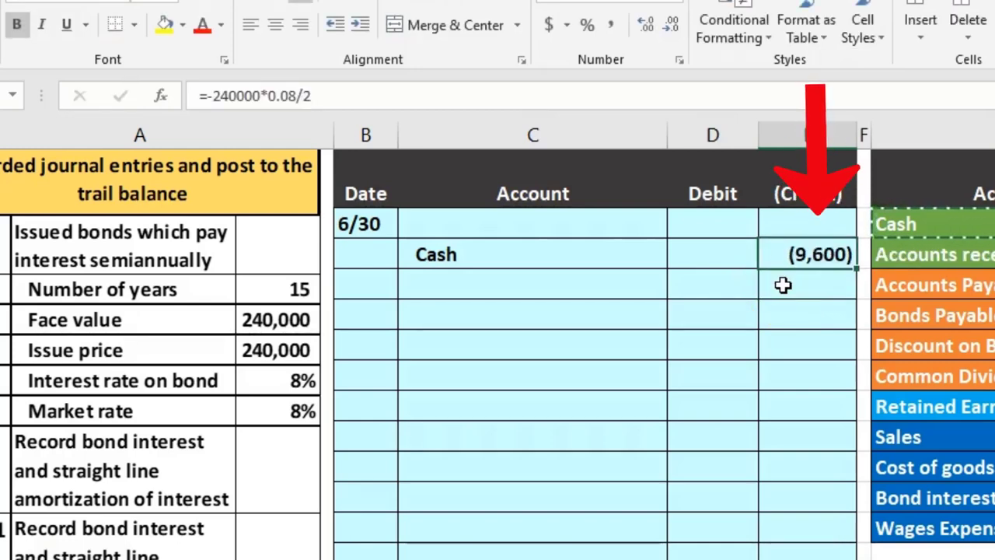
{"action": "key", "text": "Up"}
{"action": "key", "text": "Left"}
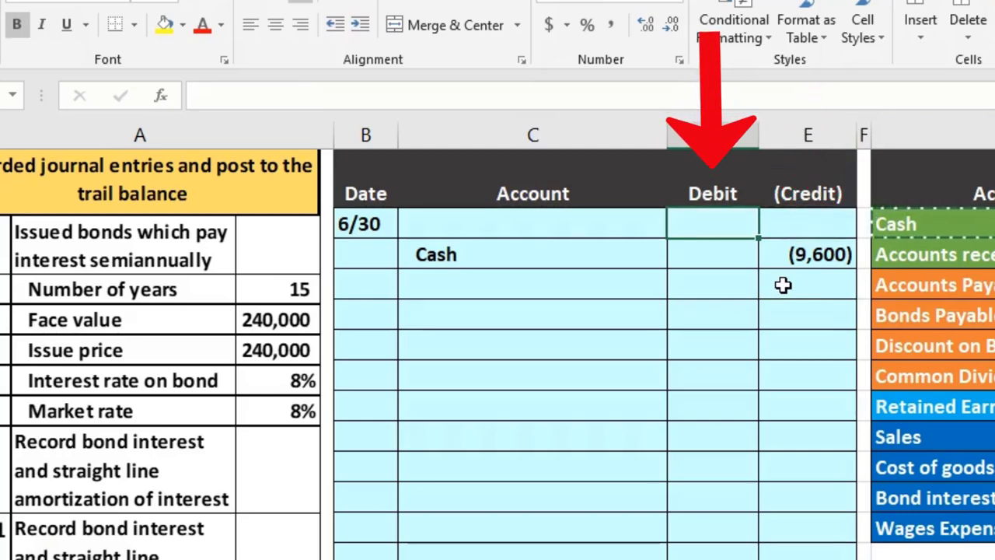
Set the 6/30 debit in D3 to 9,600 with a formula negating the Cash credit in E4.
{"action": "type", "text": "-"}
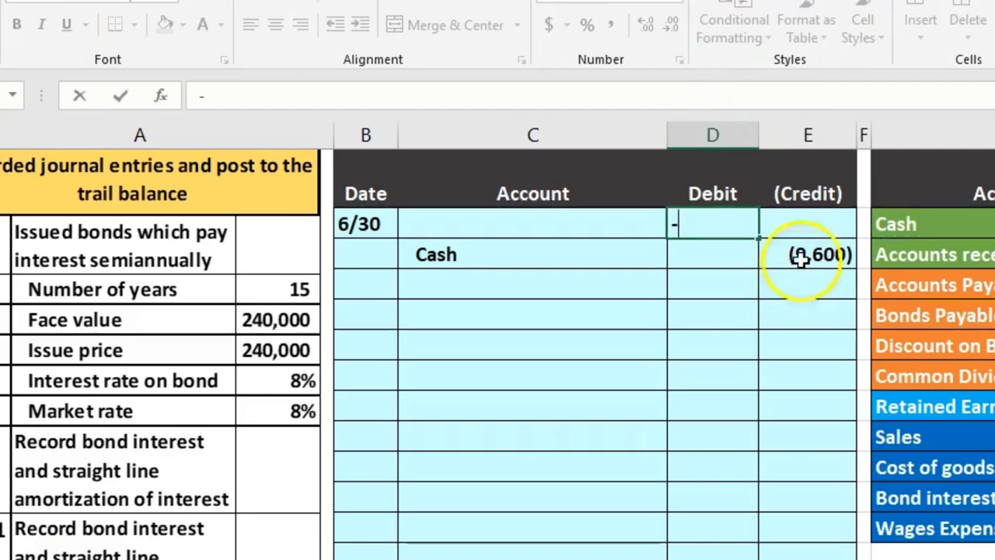
{"action": "left_click", "coordinate": [800, 259]}
{"action": "key", "text": "Return"}
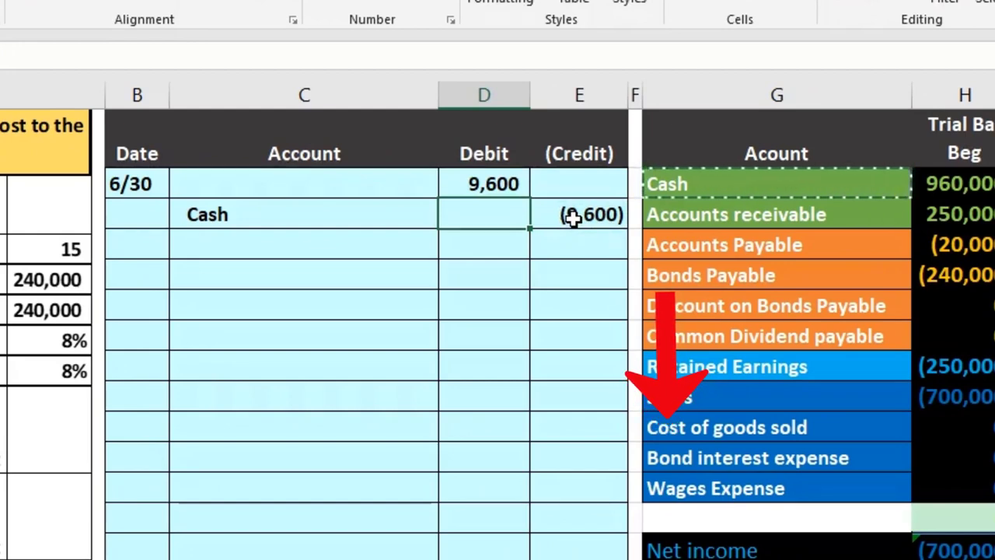
{"action": "left_click", "coordinate": [682, 449]}
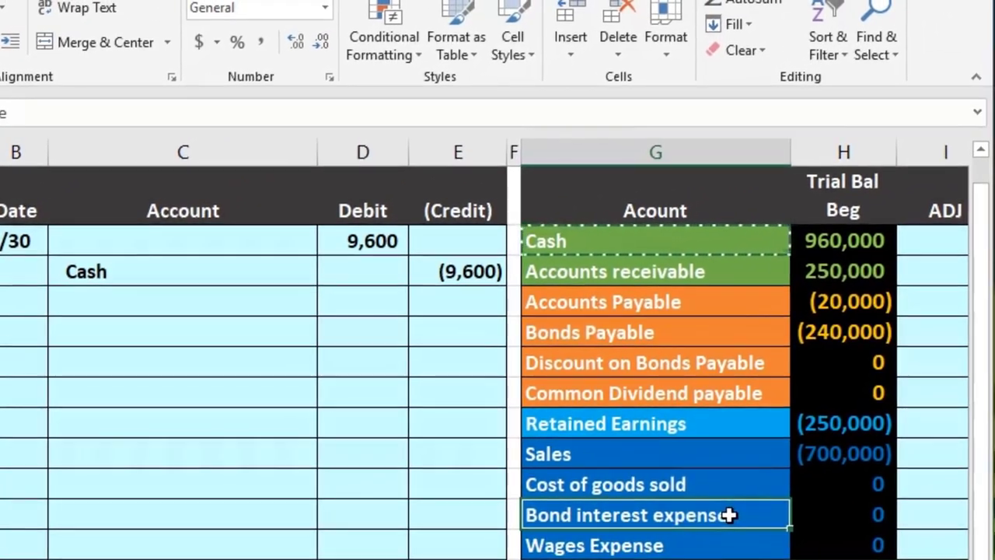
Copy Bond interest expense and paste it as a value into the 6/30 account cell C3.
{"action": "right_click", "coordinate": [729, 515]}
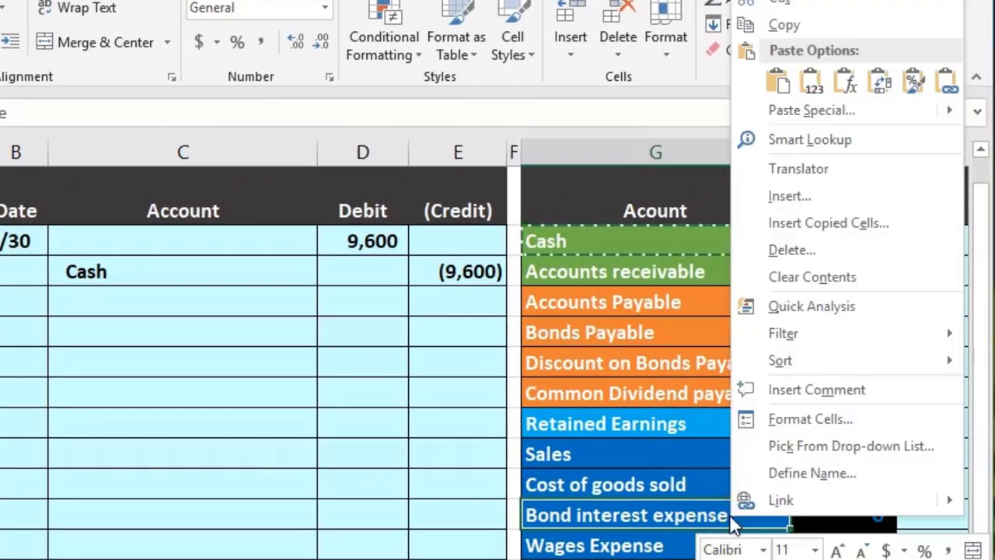
{"action": "left_click", "coordinate": [804, 26]}
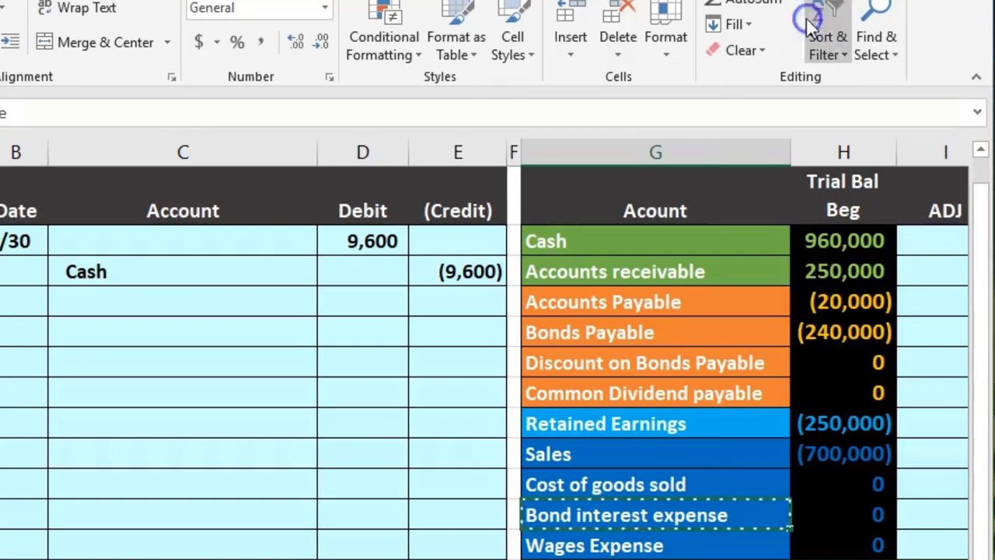
{"action": "left_click", "coordinate": [88, 238]}
{"action": "right_click", "coordinate": [87, 240]}
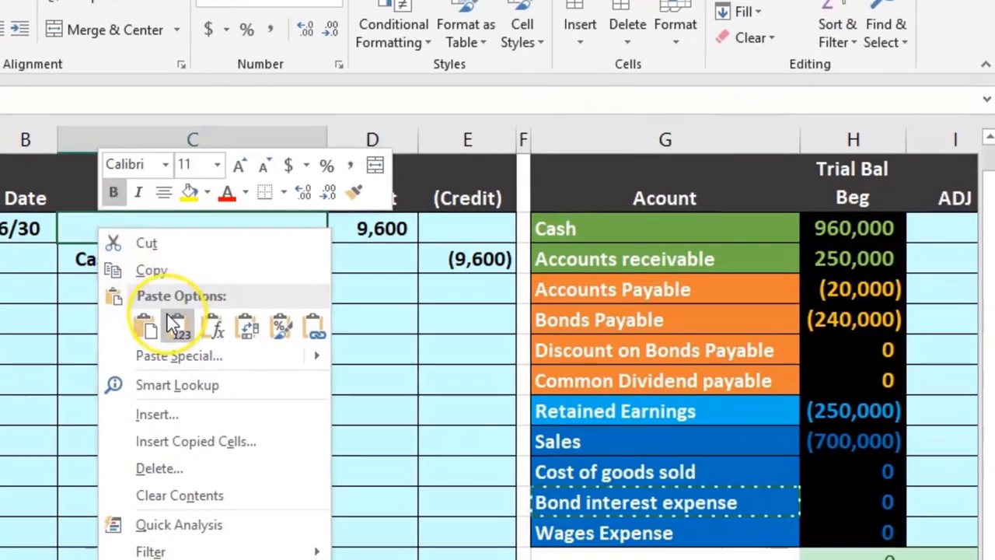
{"action": "left_click", "coordinate": [168, 337]}
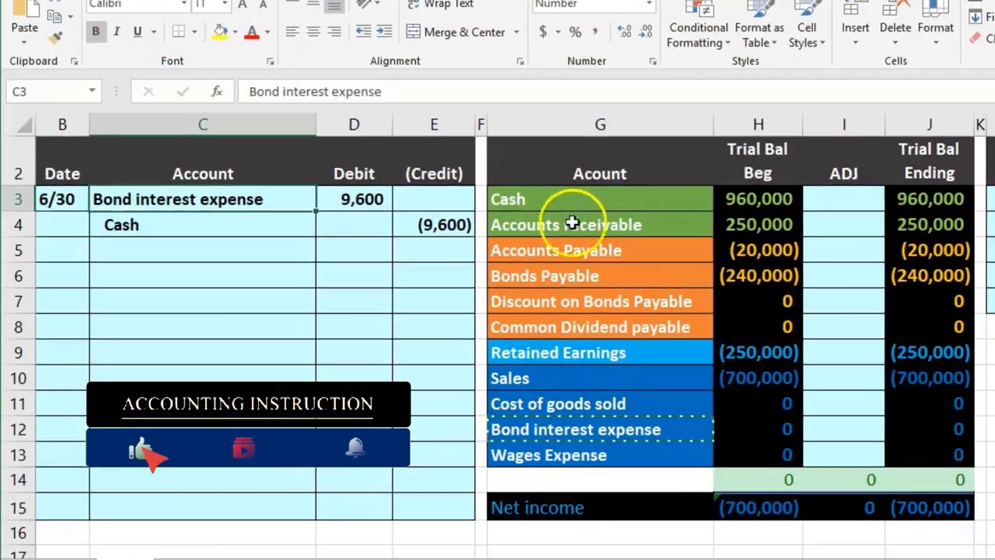
{"action": "left_click_drag", "start_coordinate": [282, 198], "coordinate": [342, 199]}
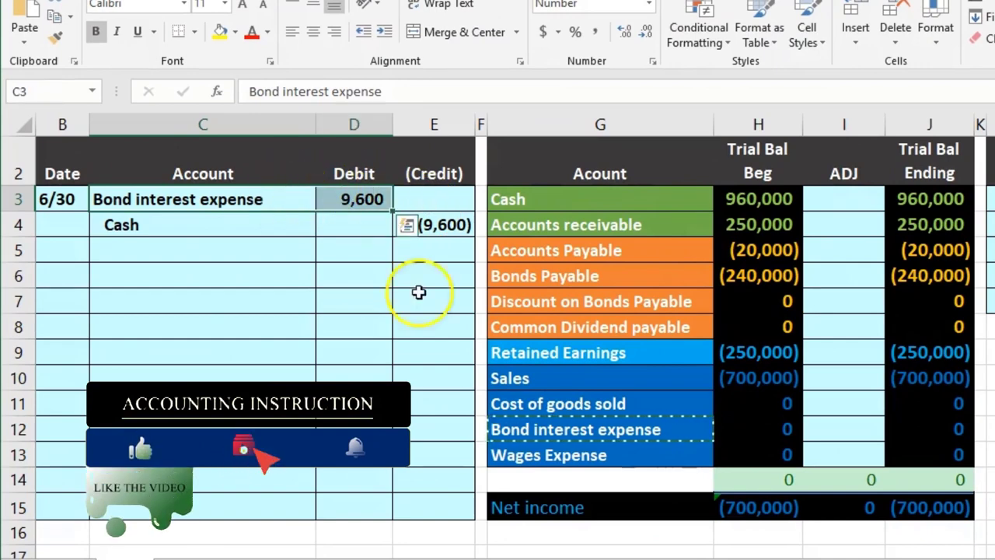
Link Bond interest expense's ADJ cell I12 to the 9,600 debit in D3.
{"action": "left_click_drag", "start_coordinate": [587, 434], "coordinate": [723, 437]}
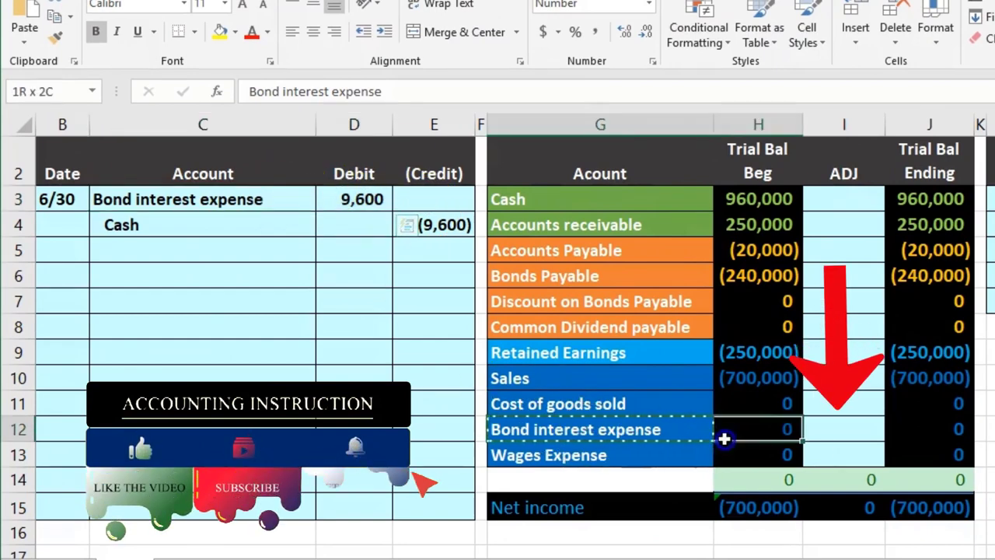
{"action": "left_click", "coordinate": [869, 429]}
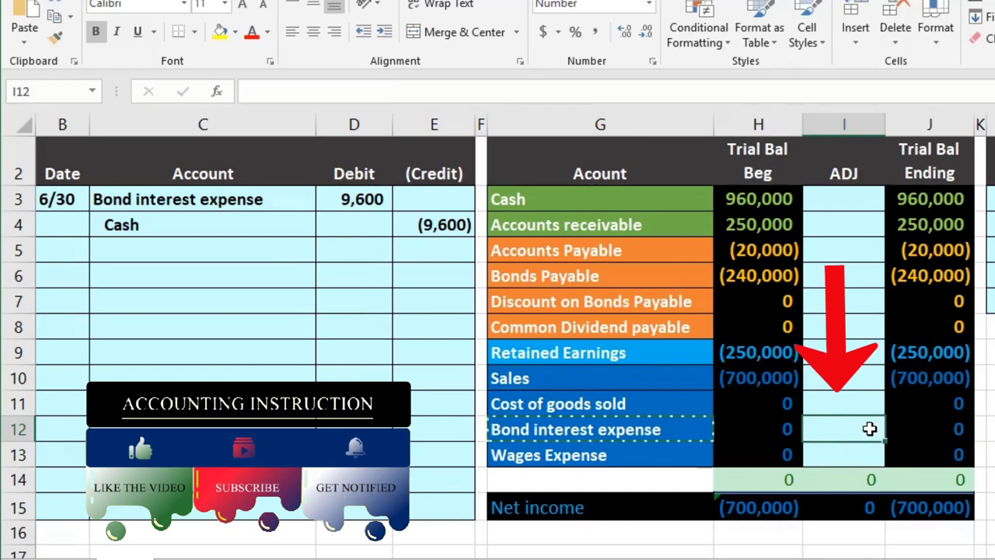
{"action": "type", "text": "="}
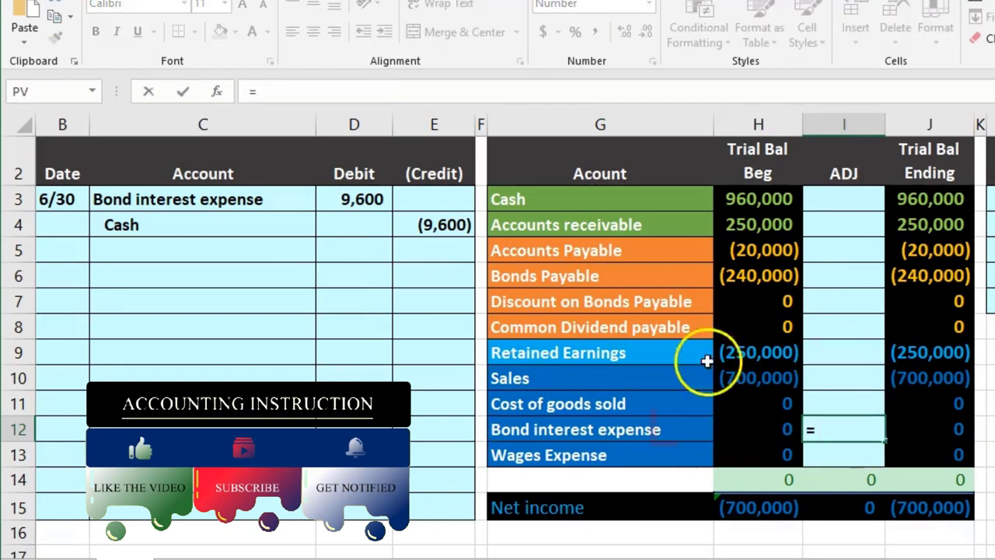
{"action": "left_click", "coordinate": [327, 195]}
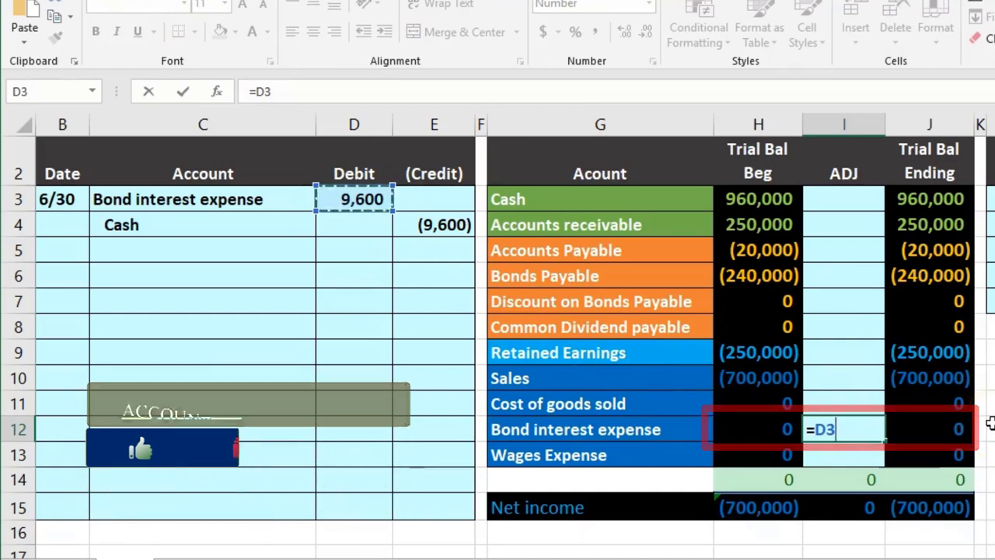
{"action": "key", "text": "Return"}
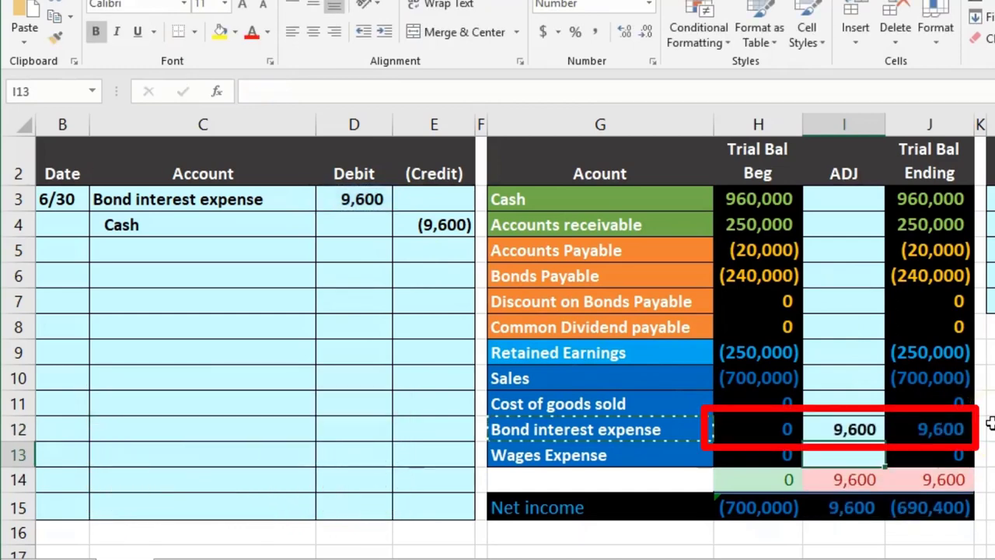
Review the updated ending balances and net income totals, now showing (690,400) ending net income.
{"action": "left_click", "coordinate": [965, 486]}
{"action": "left_click", "coordinate": [957, 516]}
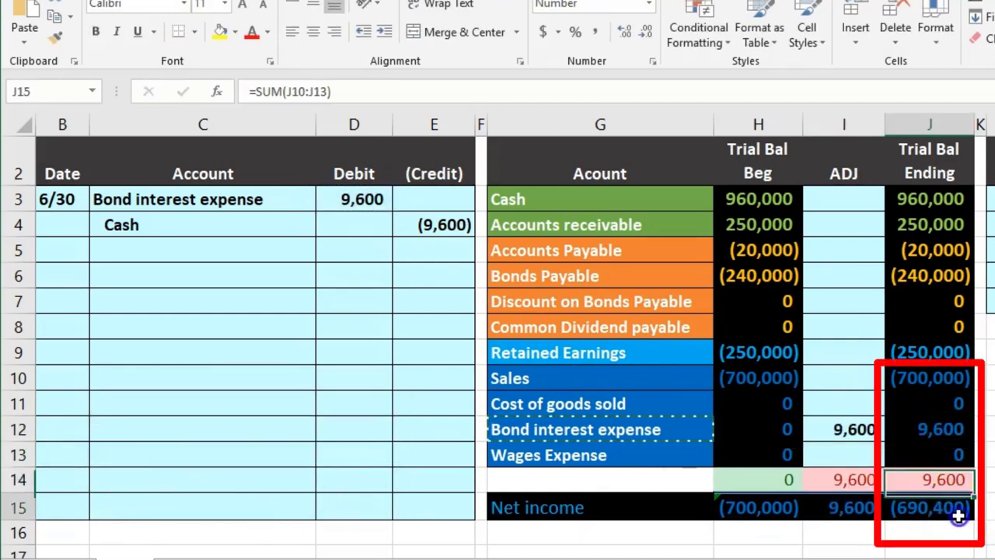
{"action": "left_click", "coordinate": [940, 380]}
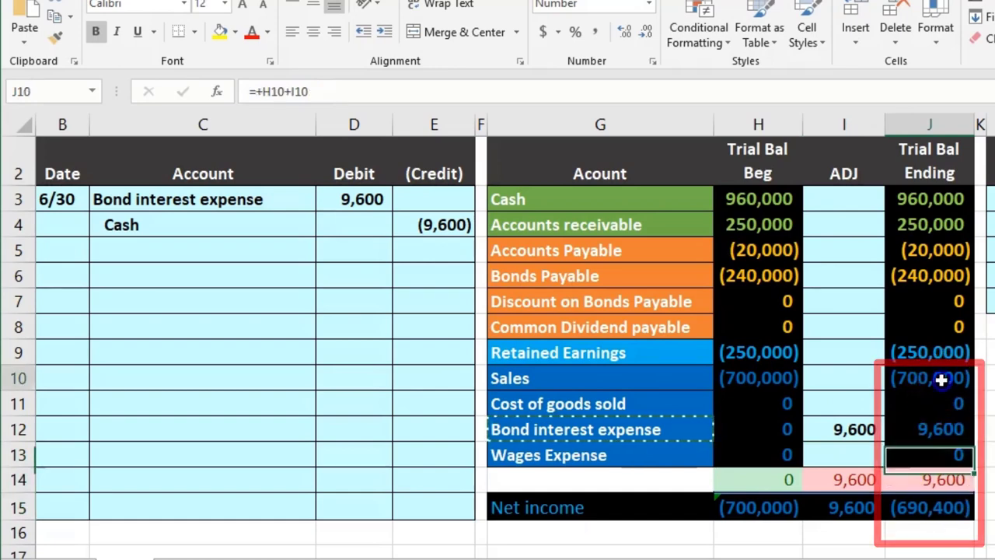
{"action": "left_click_drag", "start_coordinate": [941, 379], "coordinate": [942, 433]}
{"action": "left_click", "coordinate": [779, 515]}
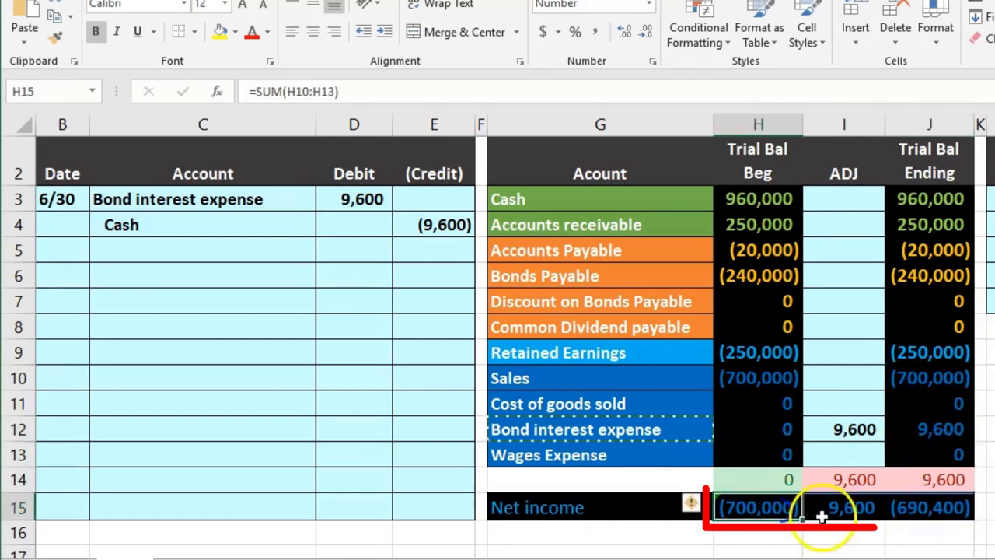
{"action": "left_click", "coordinate": [851, 514]}
{"action": "left_click", "coordinate": [932, 512]}
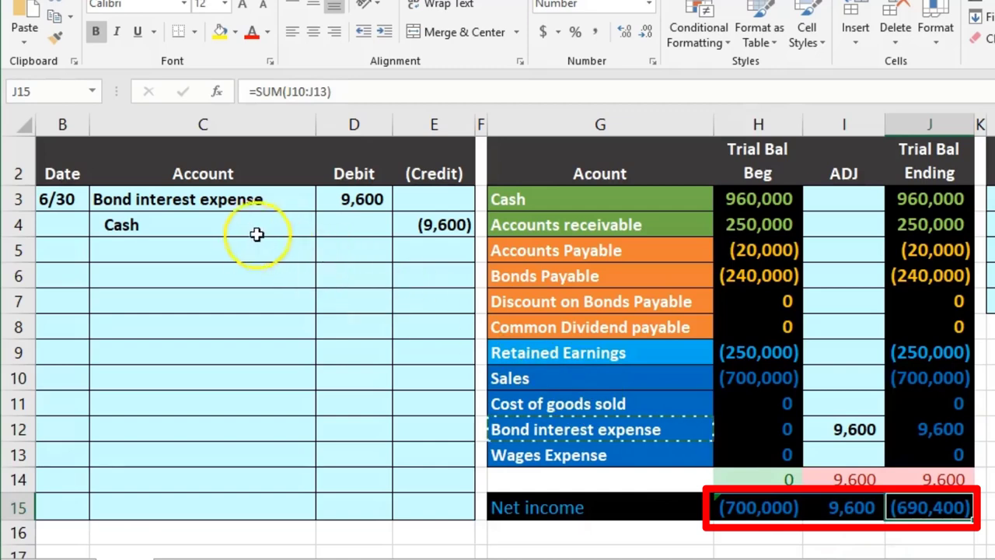
{"action": "left_click_drag", "start_coordinate": [257, 234], "coordinate": [438, 225]}
{"action": "left_click", "coordinate": [506, 207]}
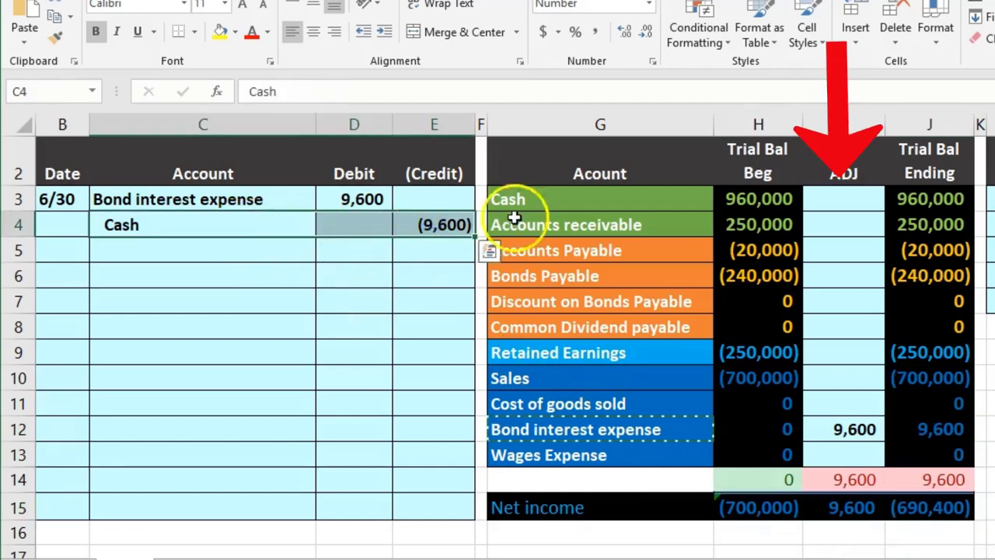
Link Cash's ADJ cell I3 to the (9,600) credit in E4, bringing Cash to 950,400.
{"action": "left_click", "coordinate": [724, 204]}
{"action": "left_click", "coordinate": [849, 197]}
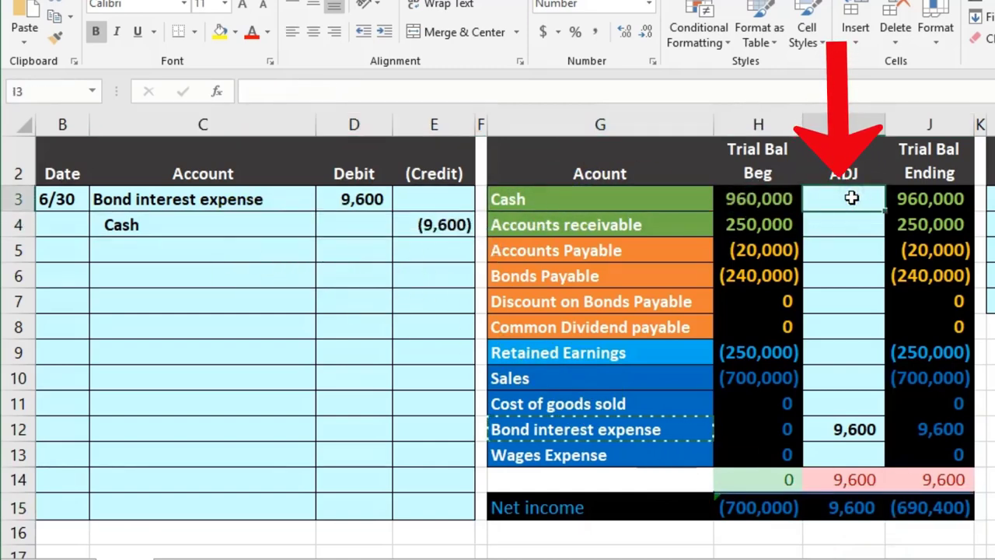
{"action": "type", "text": "="}
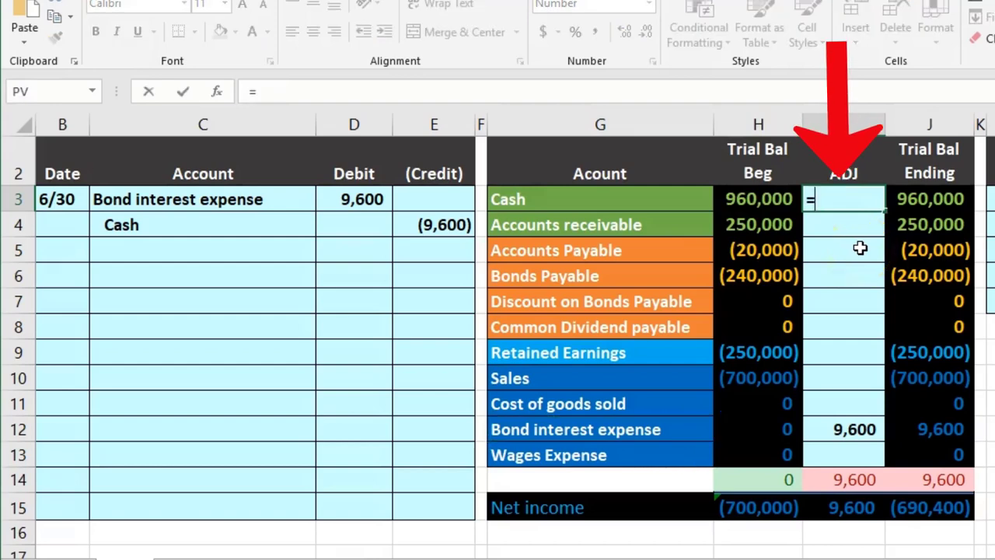
{"action": "left_click", "coordinate": [429, 225]}
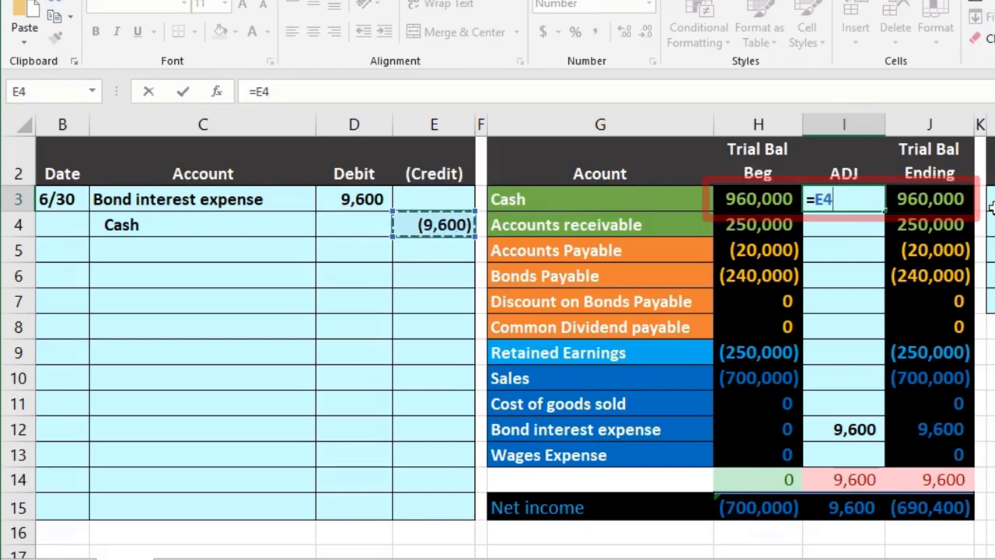
{"action": "key", "text": "Return"}
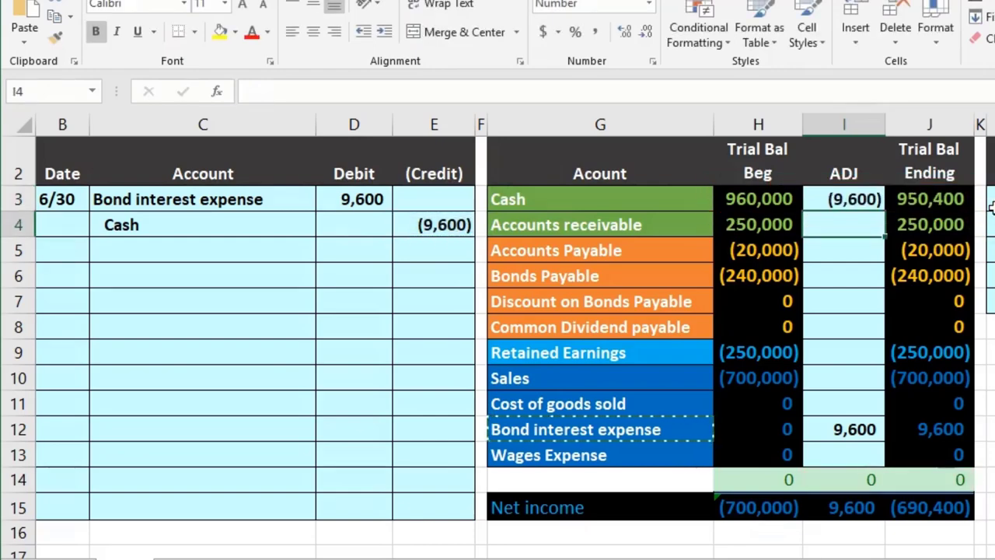